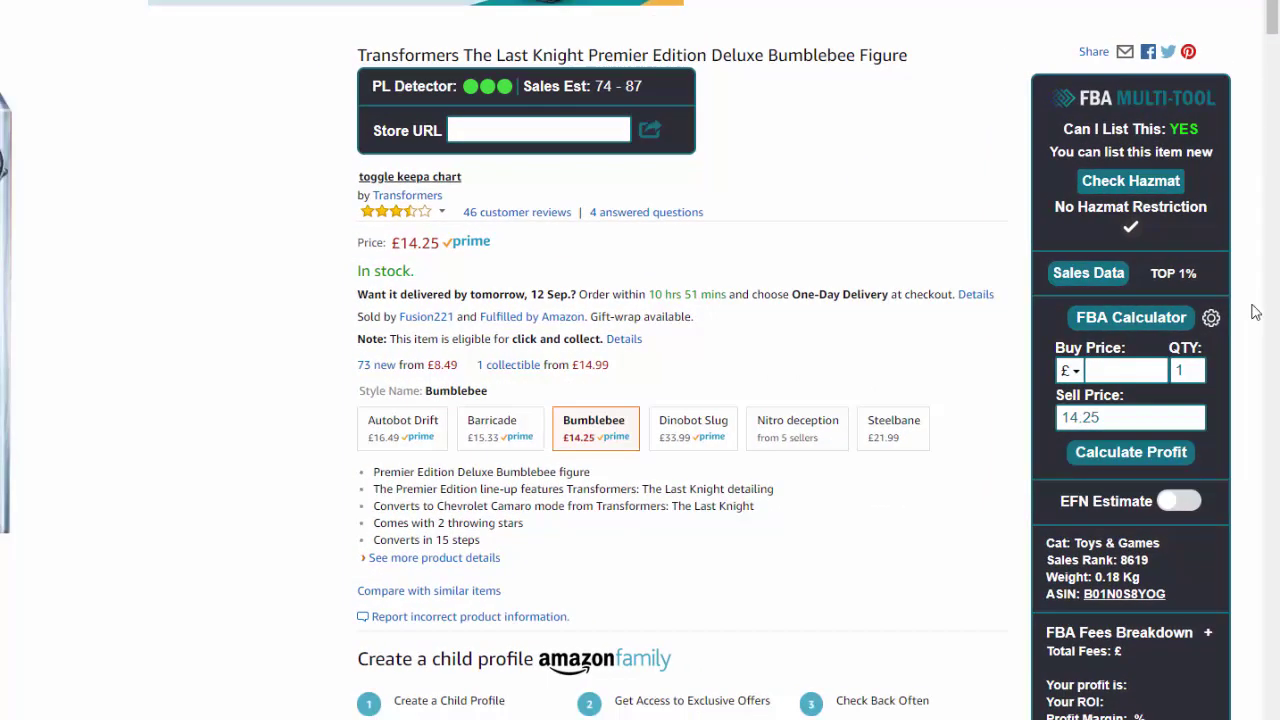
- Review the Bumblebee figure's sales data, covering its price and rank chart and top 10 sellers, plus the Keepa history on the page
left_click(1101, 280)
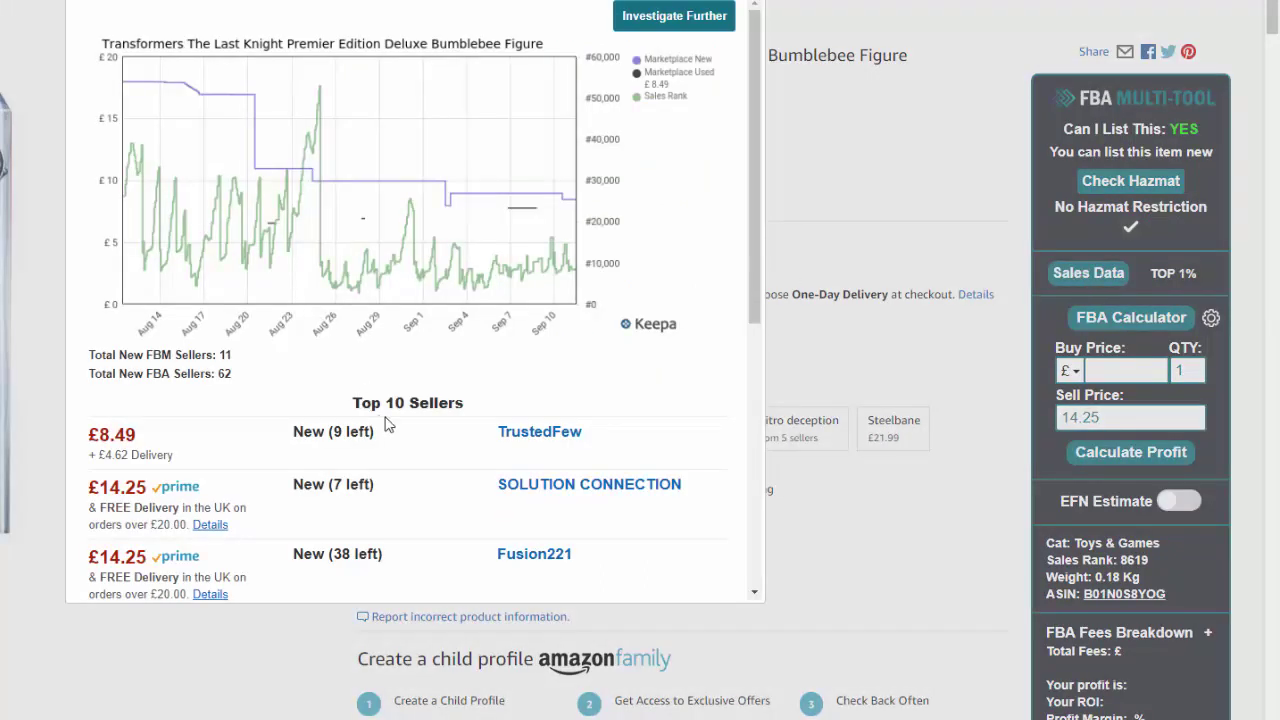
scroll(388, 425, "down", 5)
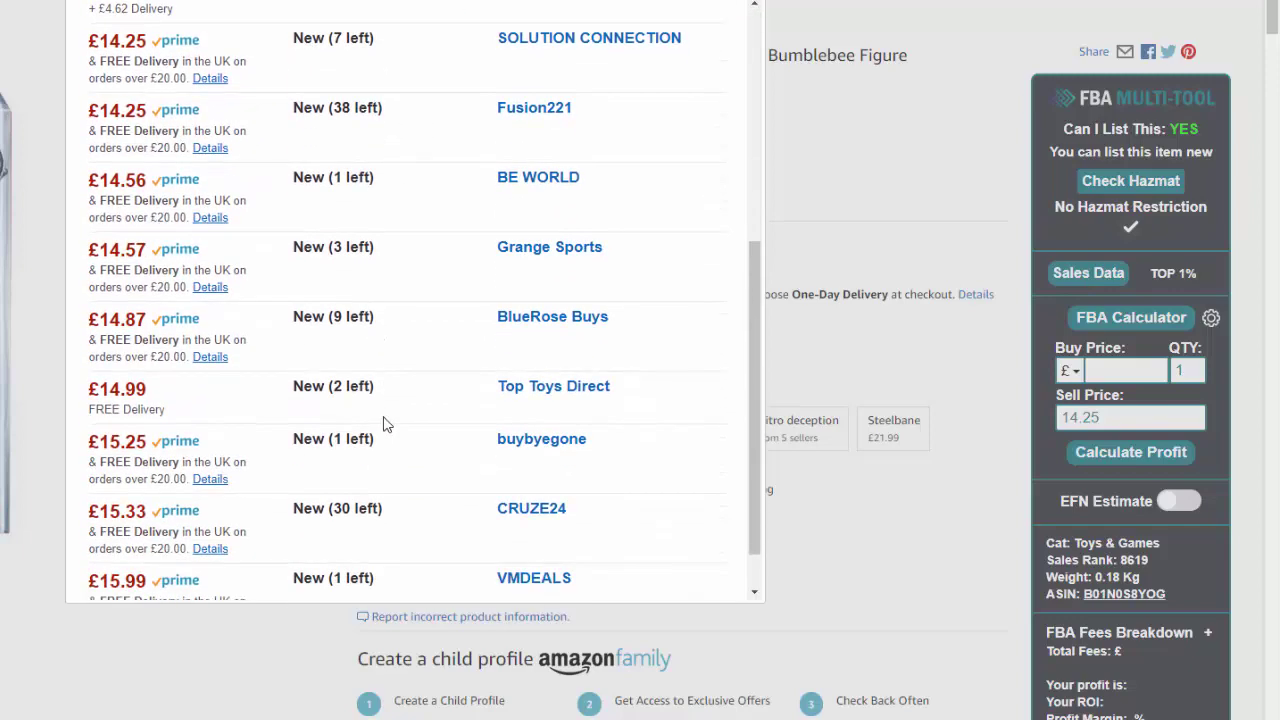
scroll(455, 435, "up", 4)
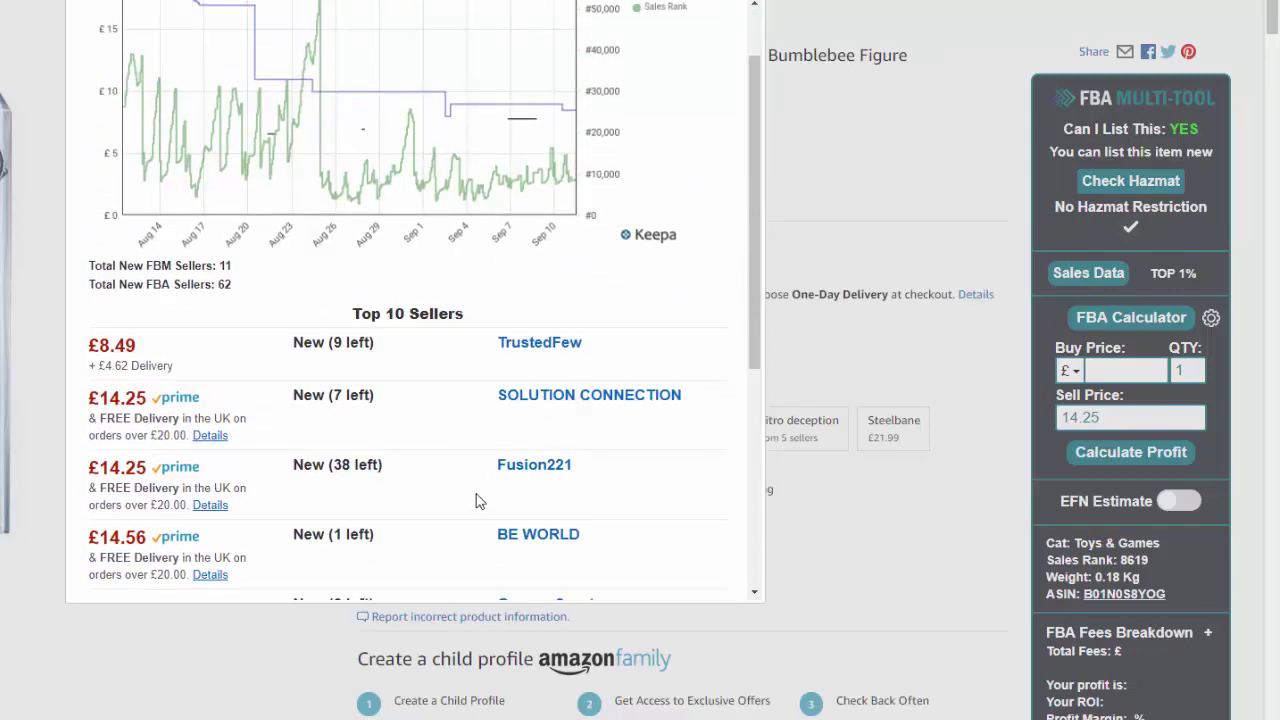
scroll(465, 497, "up", 1)
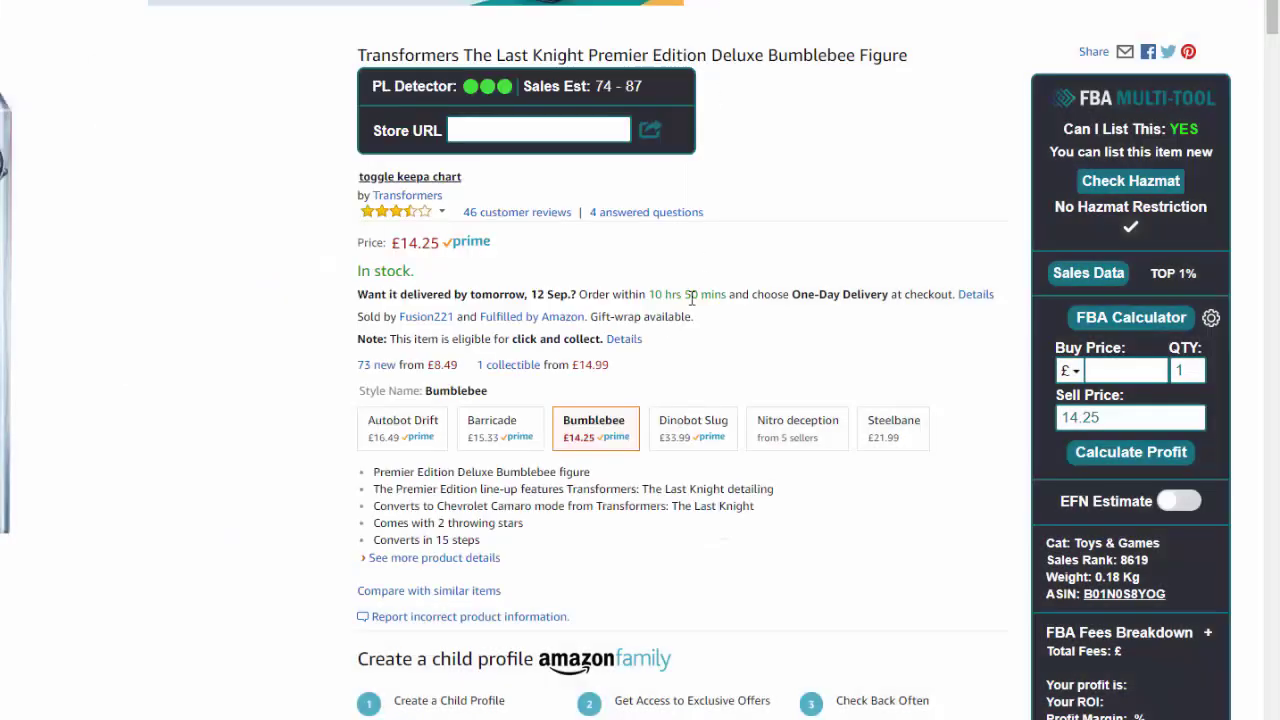
scroll(690, 295, "down", 10)
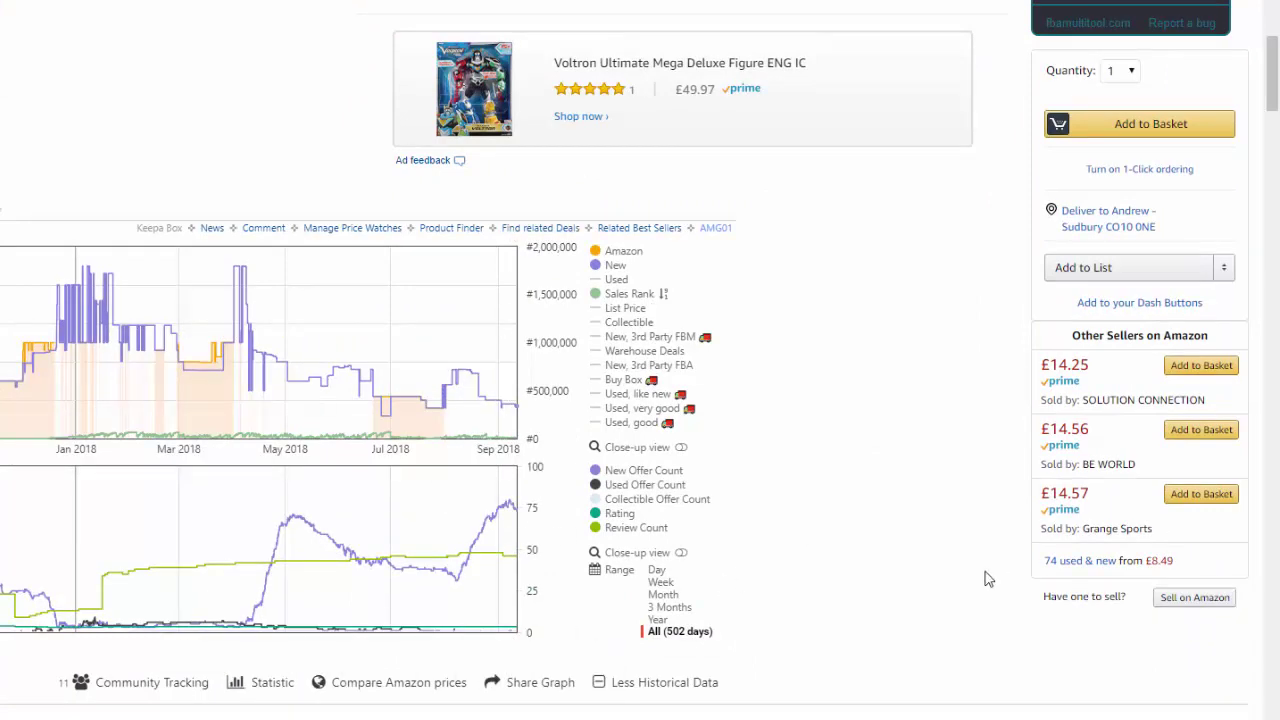
scroll(986, 586, "up", 10)
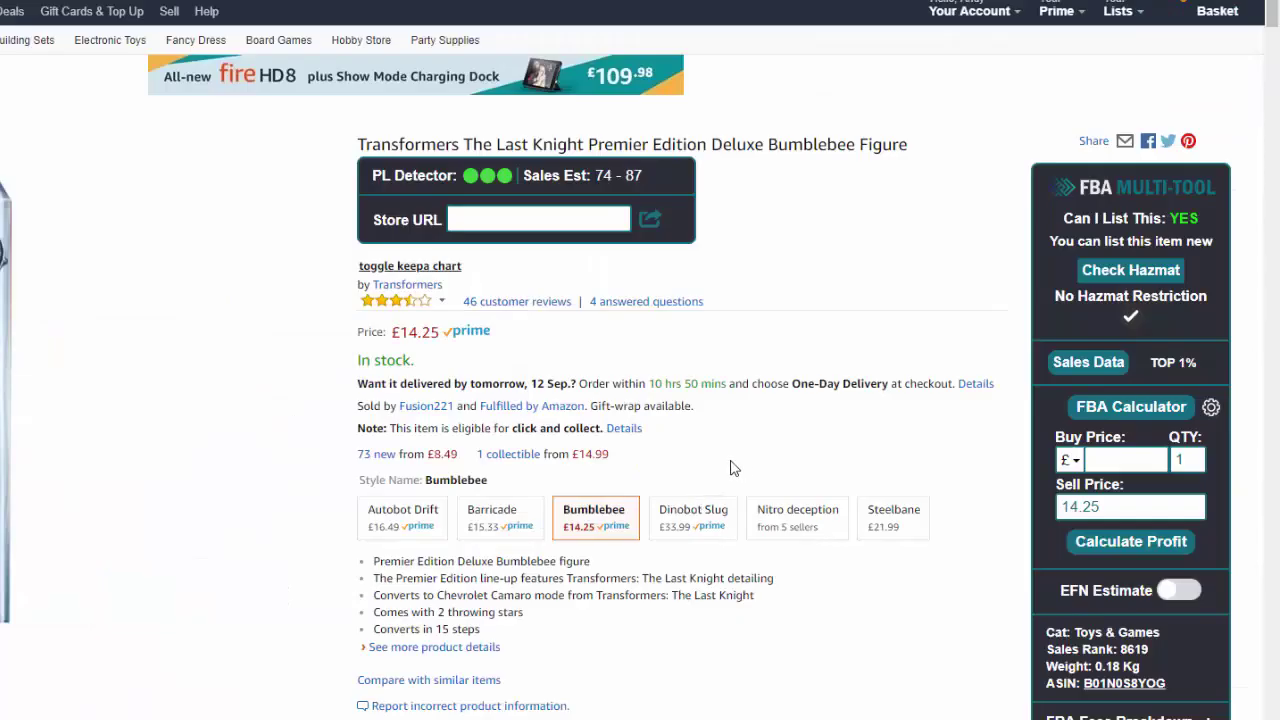
- Reopen the sales data to recheck the sales rank chart and competing seller prices, then close it
left_click(1056, 362)
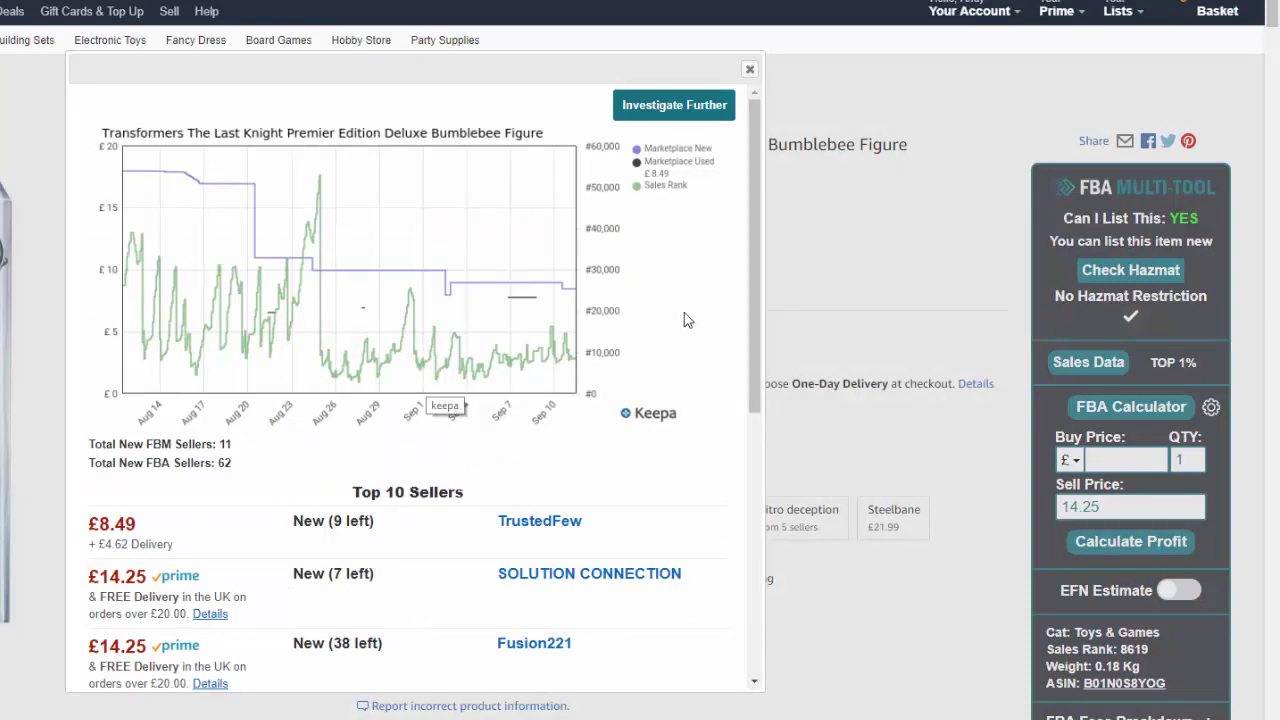
scroll(420, 490, "down", 3)
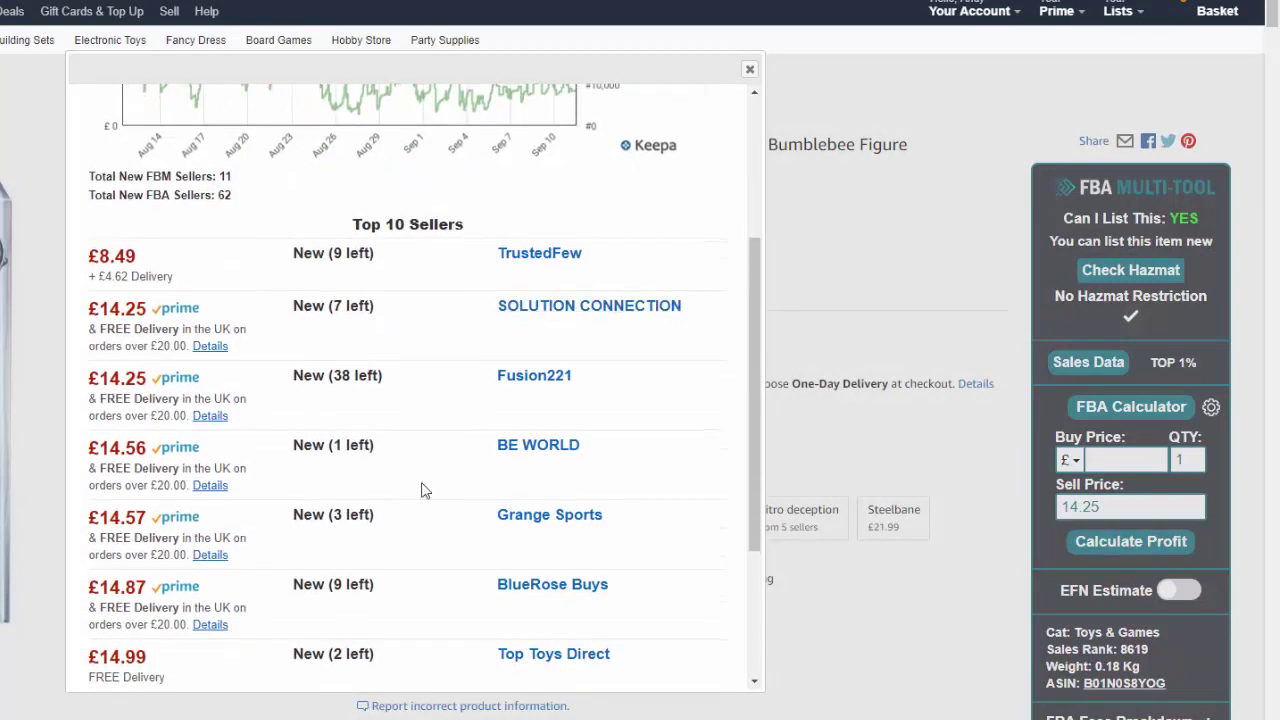
scroll(410, 487, "up", 3)
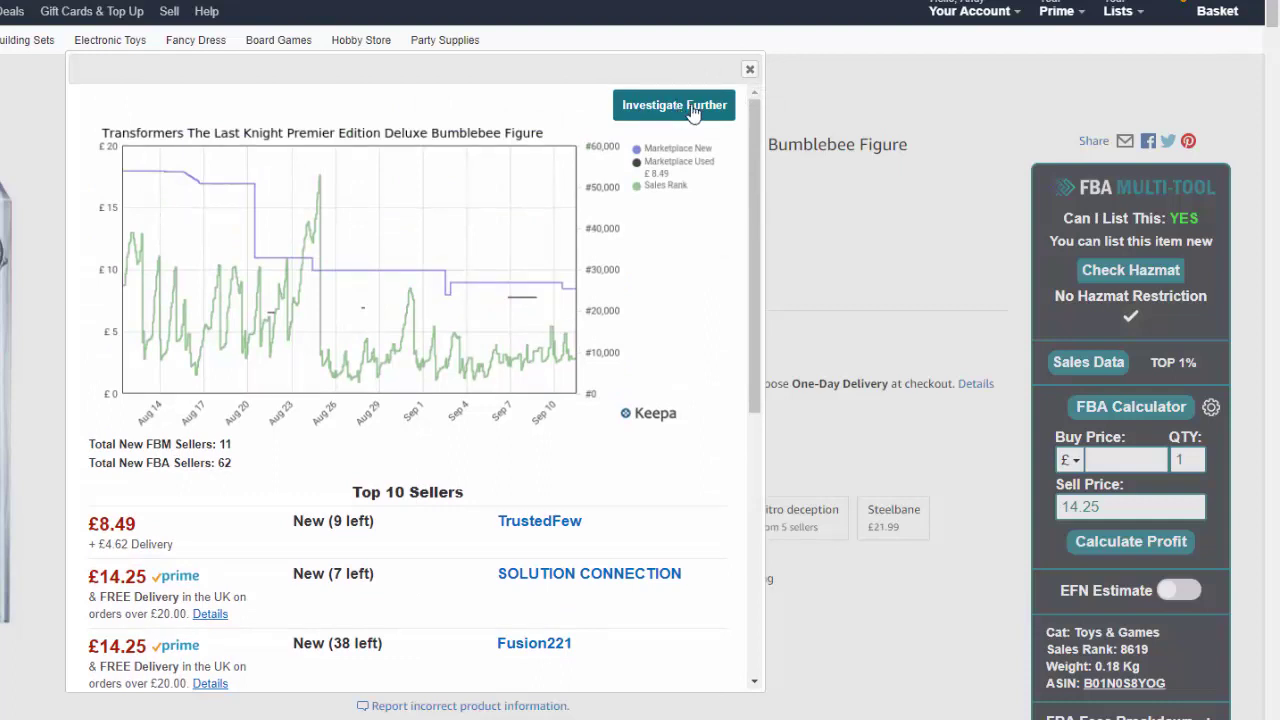
left_click(750, 71)
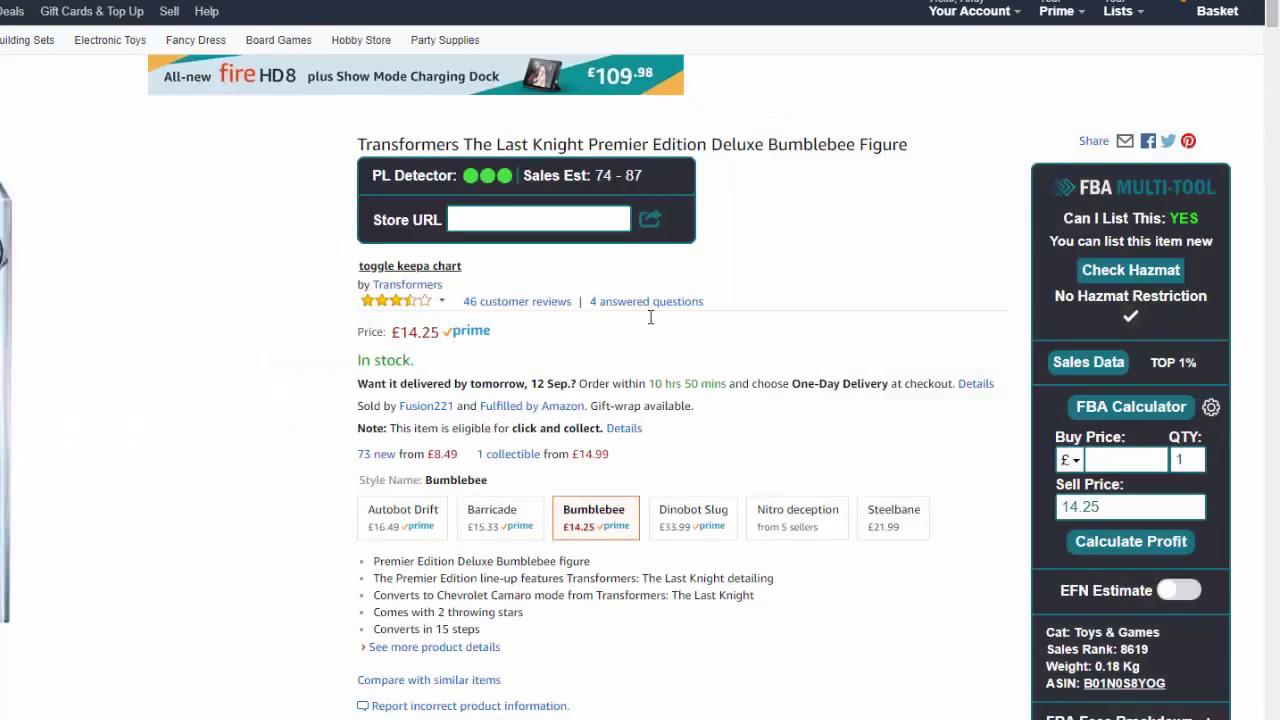
- Calculate the Bumblebee figure's profit in the FBA calculator with a buy price of £4.99
scroll(1258, 320, "down", 2)
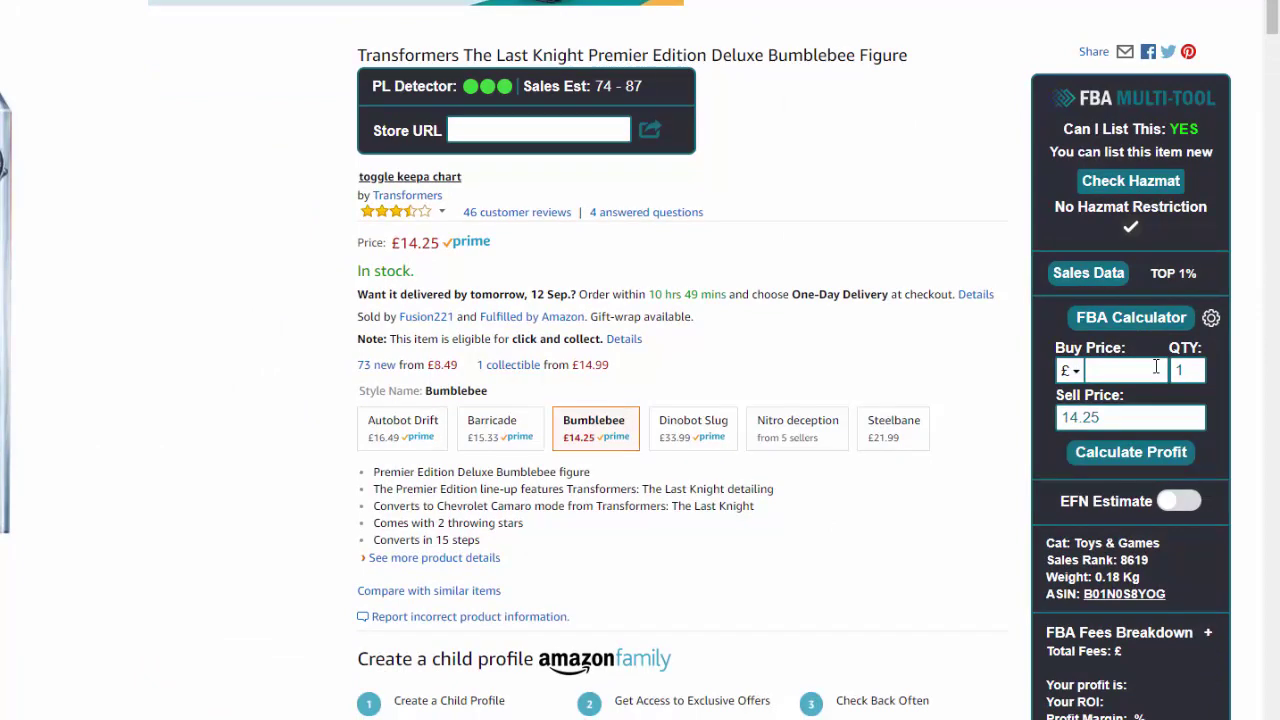
scroll(906, 451, "down", 2)
scroll(906, 456, "up", 3)
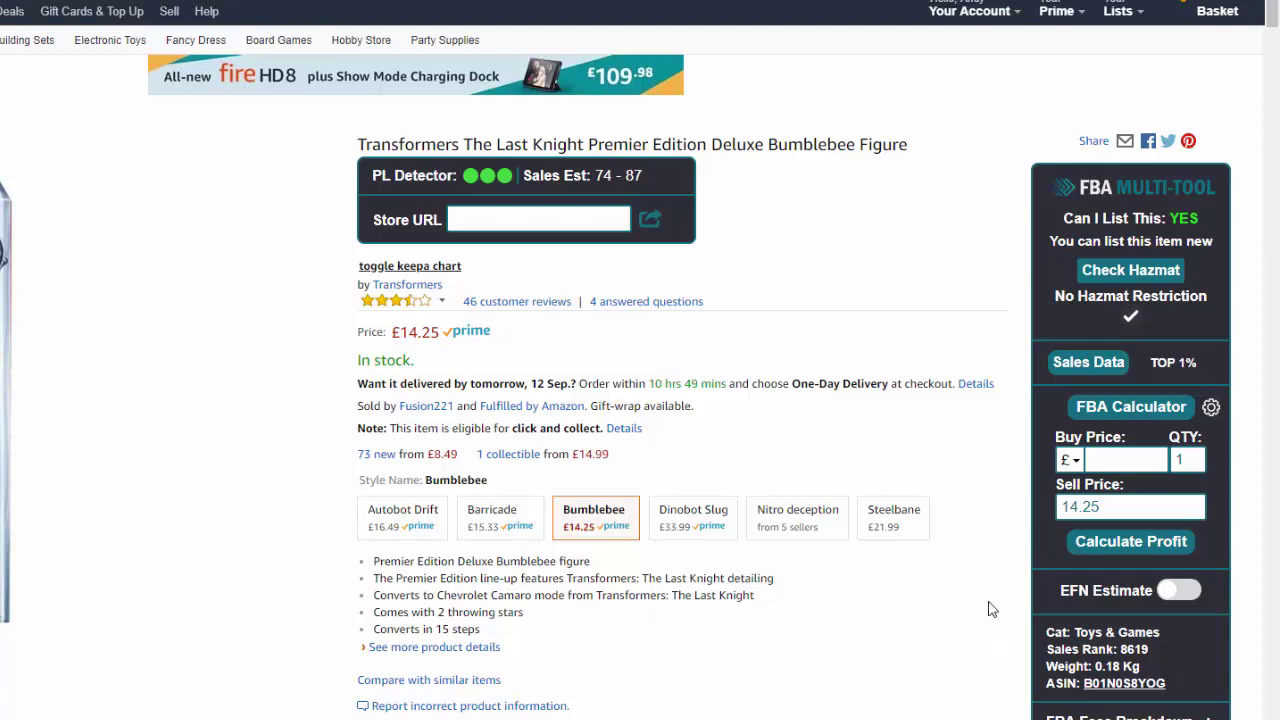
left_click(1131, 454)
type("4.99")
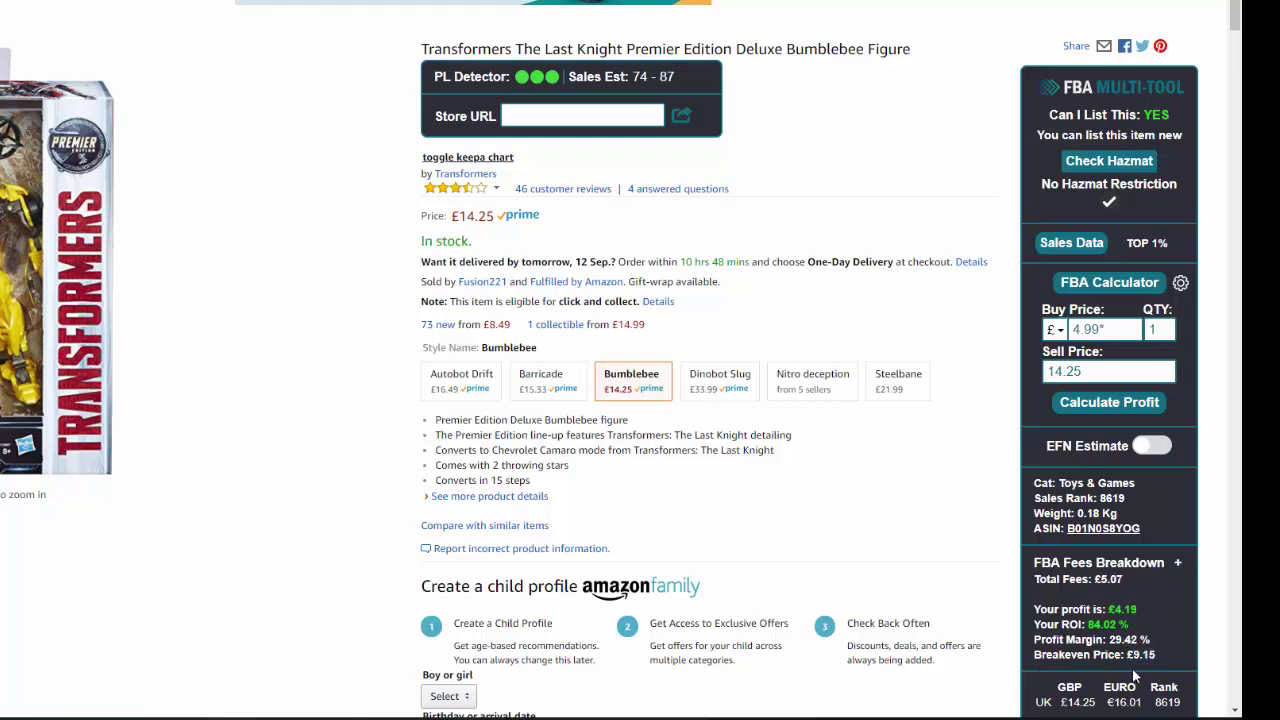
- Check the figure's Best Sellers Rank in the additional product information and return to the start of the listing
scroll(1134, 678, "up", 1)
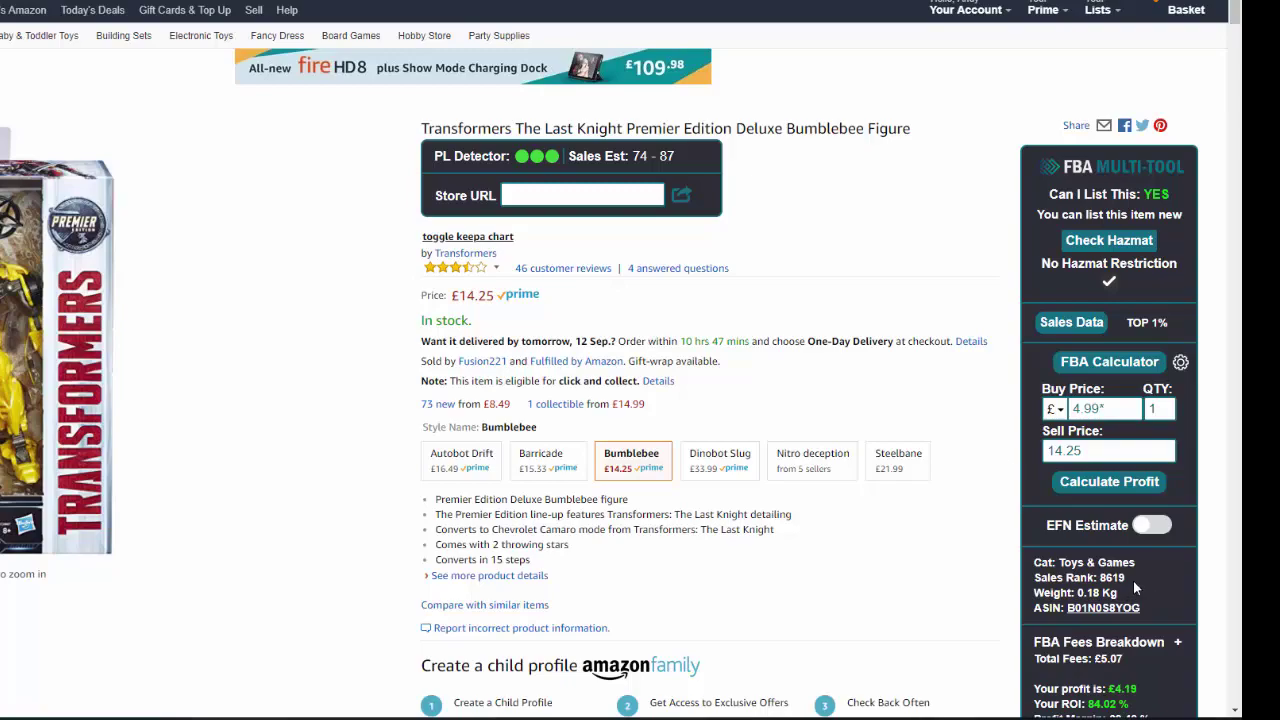
scroll(1005, 466, "down", 6)
scroll(1005, 466, "down", 20)
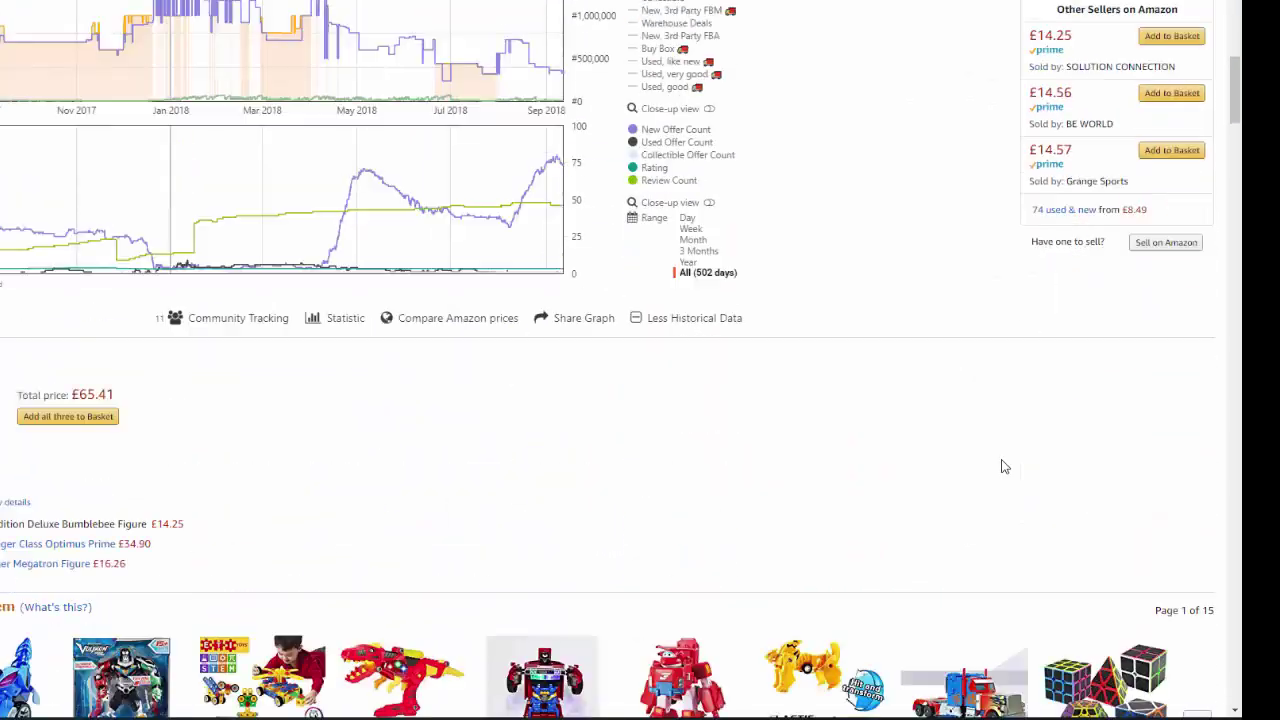
scroll(1005, 466, "down", 4)
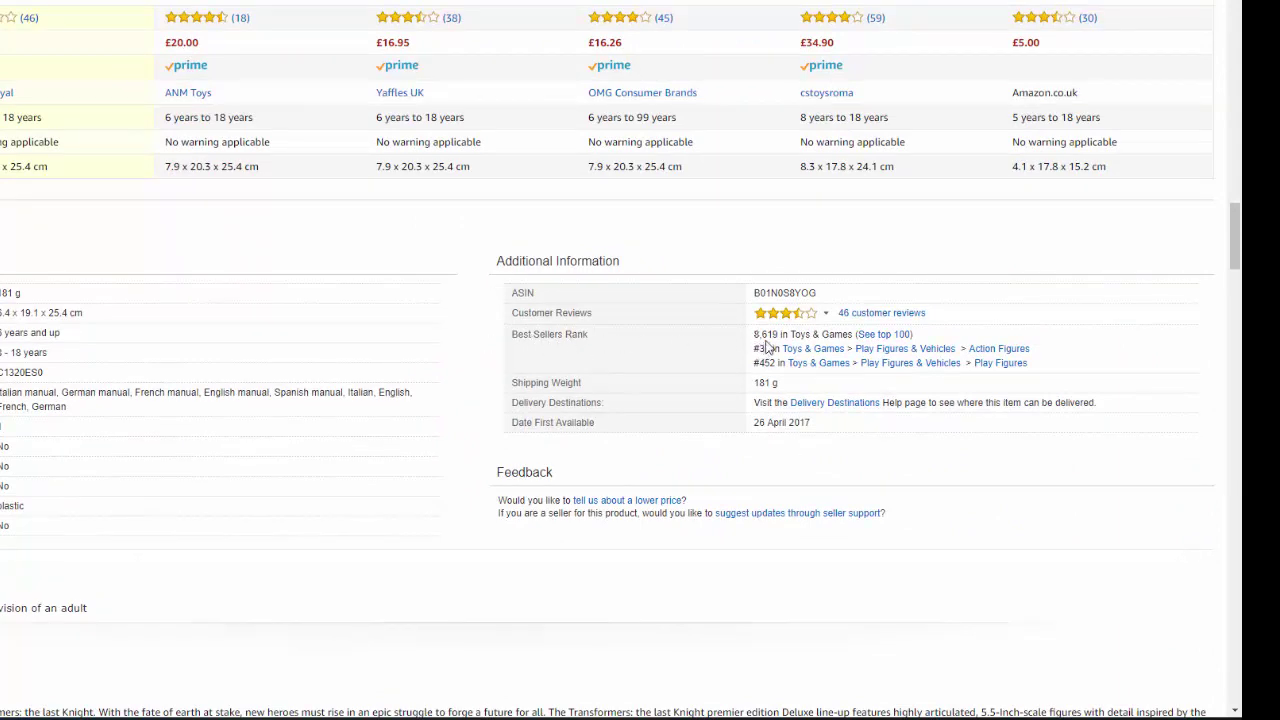
scroll(737, 348, "up", 15)
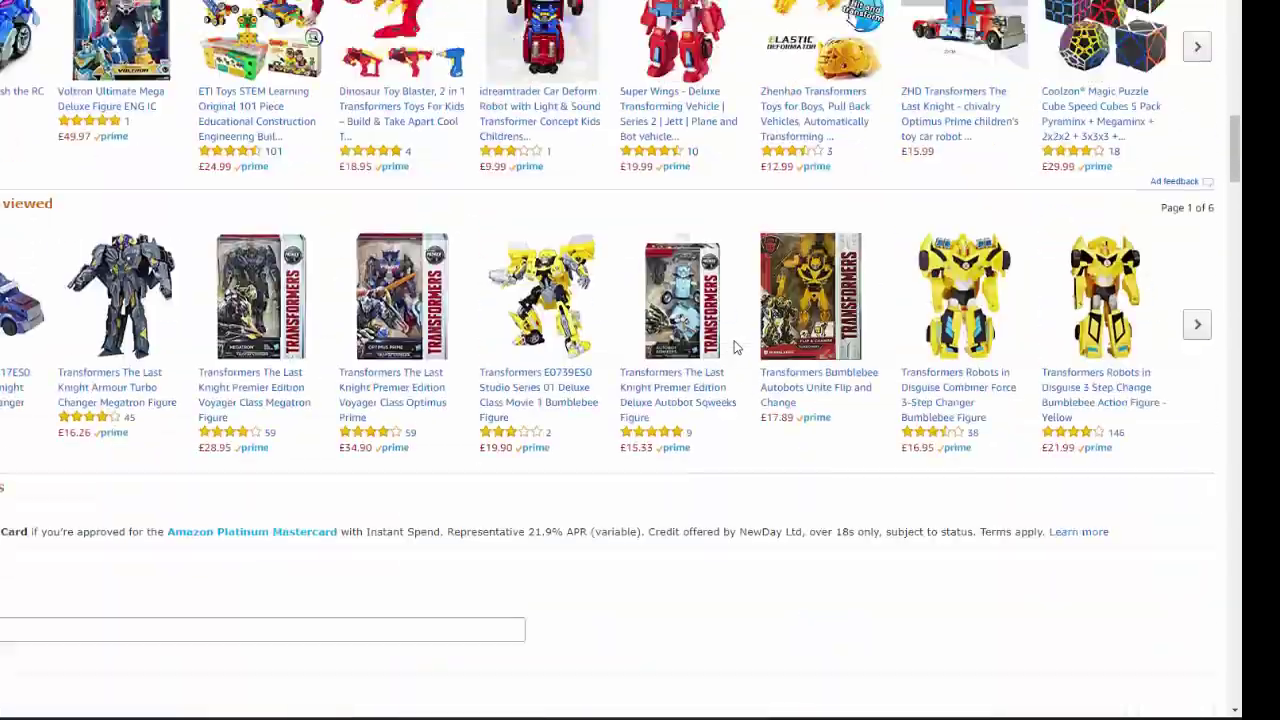
scroll(736, 347, "up", 10)
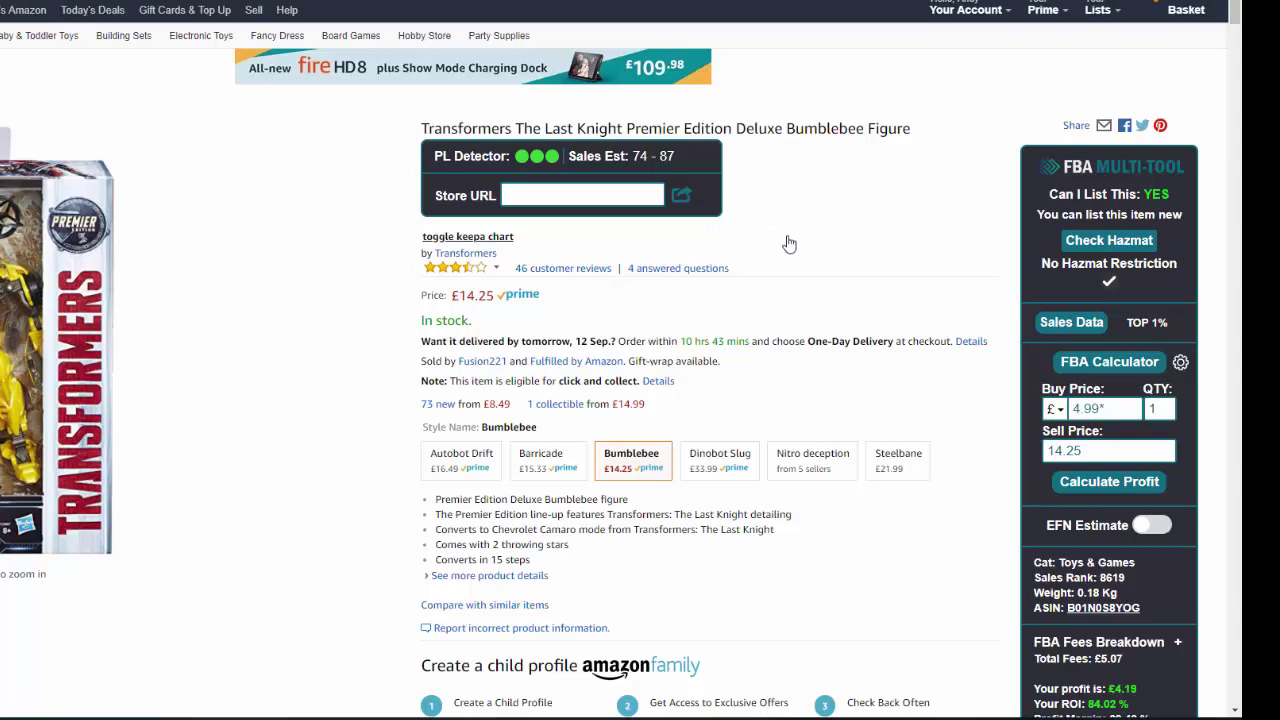
- Examine the Keepa price and sales rank history over the one-month and one-week ranges
scroll(789, 244, "down", 9)
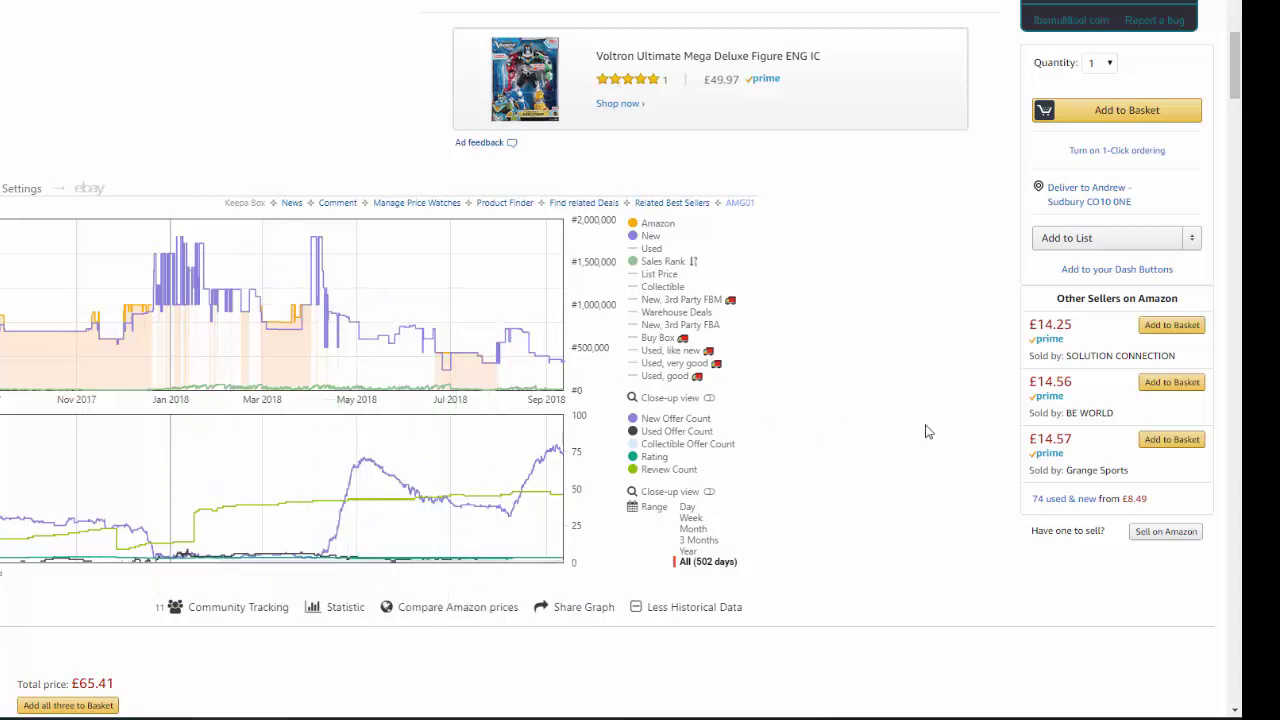
left_click(693, 529)
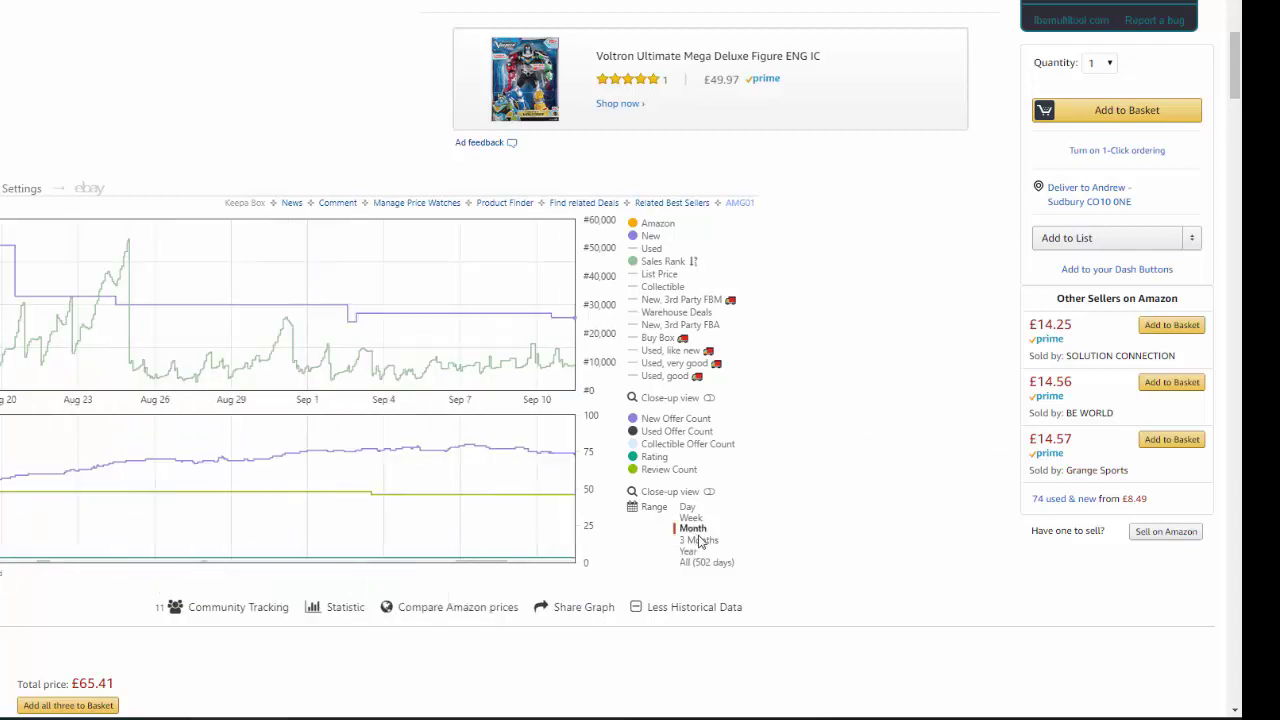
left_click(690, 518)
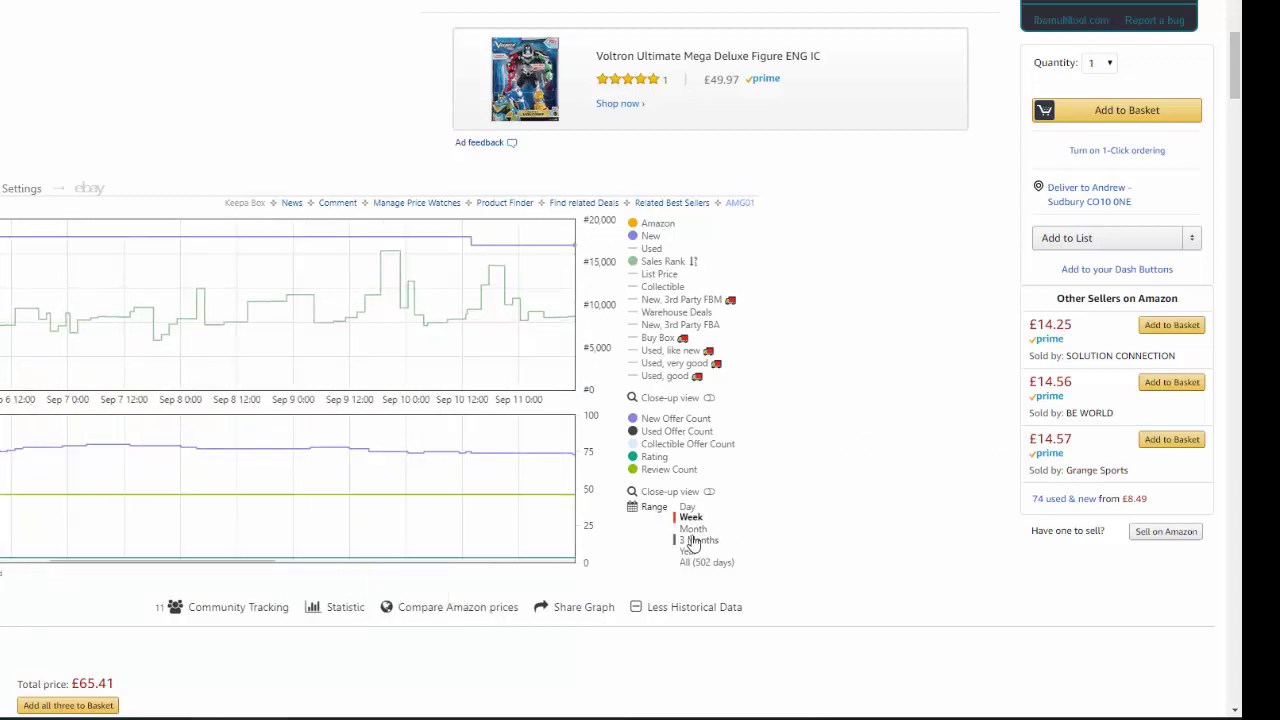
left_click(695, 529)
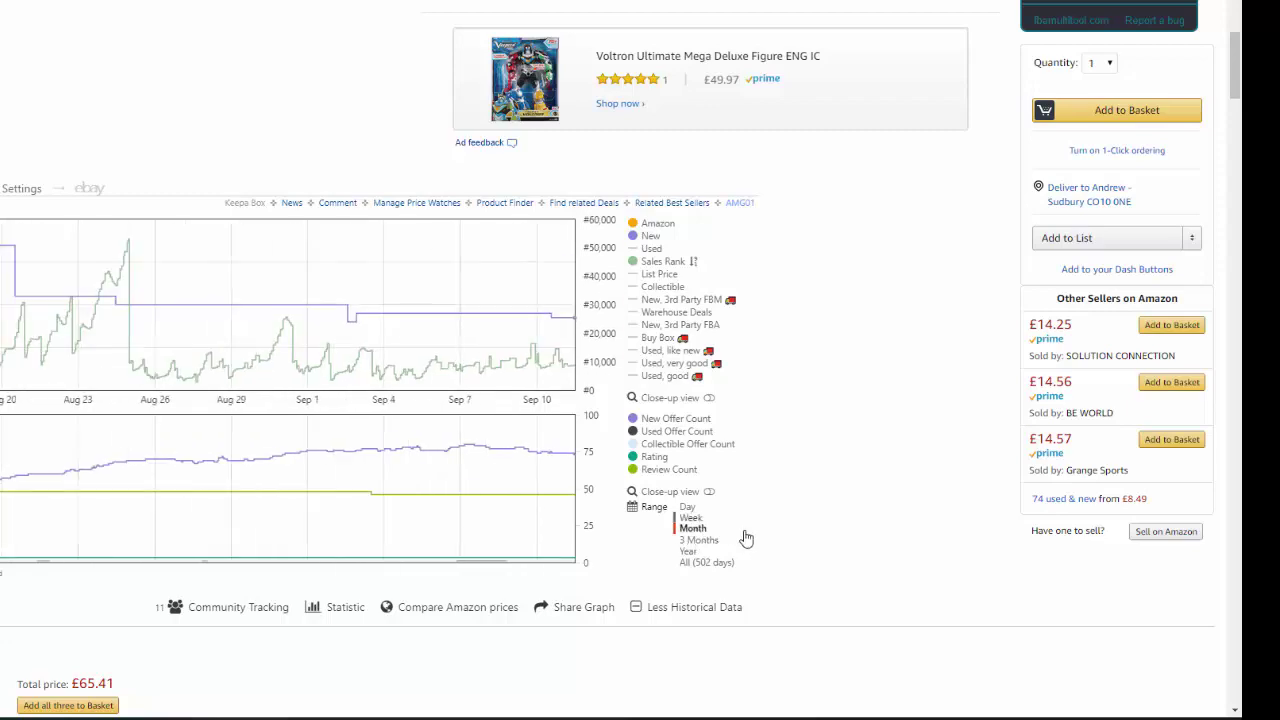
scroll(1120, 551, "down", 1)
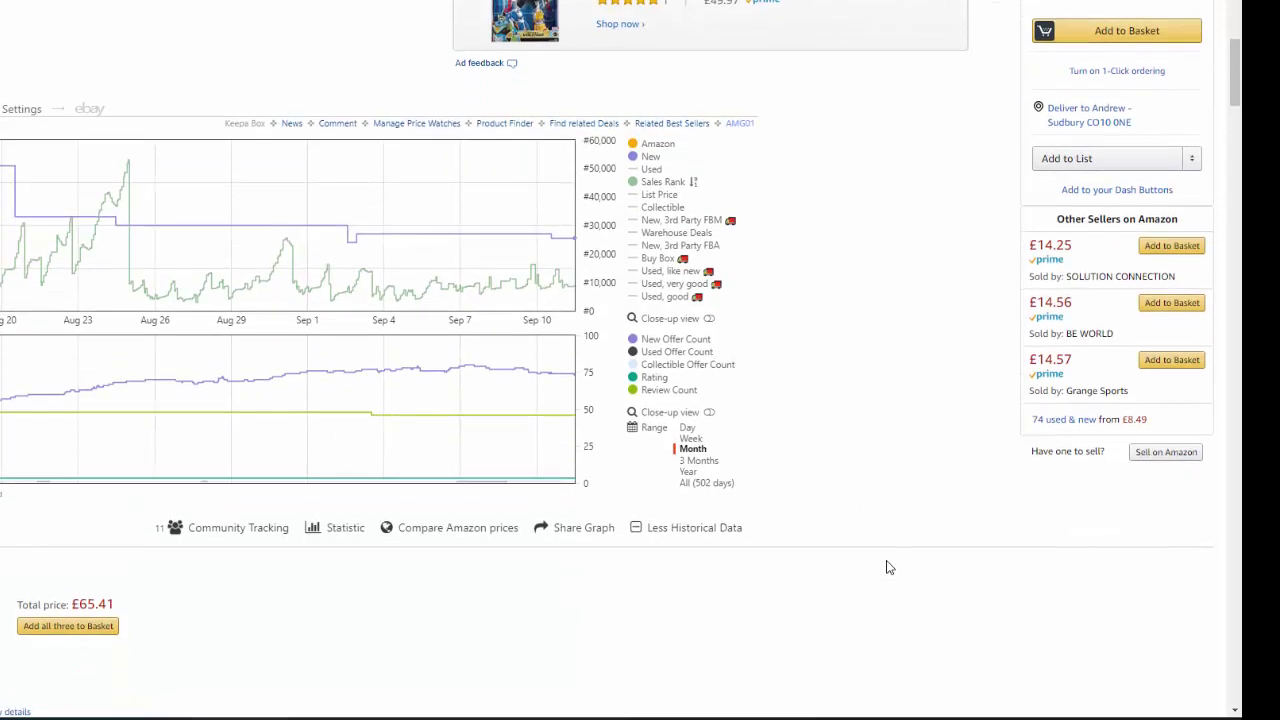
scroll(886, 566, "up", 3)
scroll(890, 561, "down", 3)
- Set the Keepa history range to 3 months and examine the price, sales rank and offer count trends
left_click(700, 461)
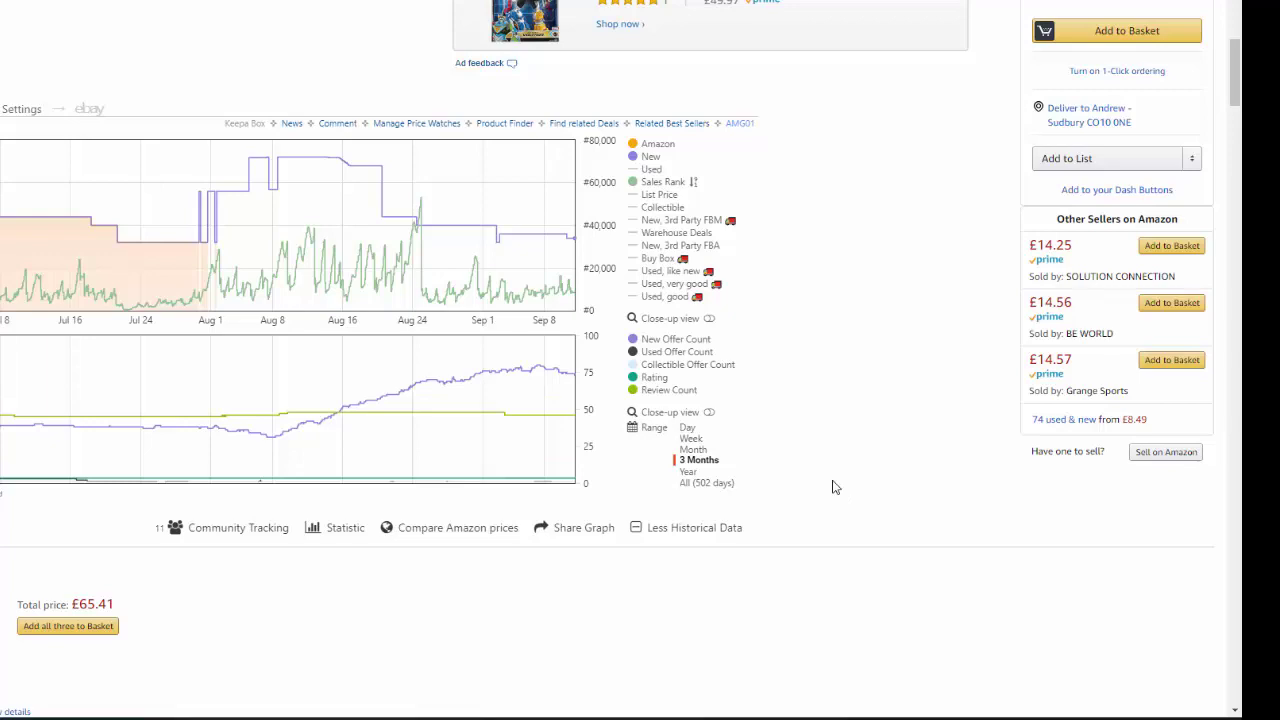
scroll(835, 487, "up", 2)
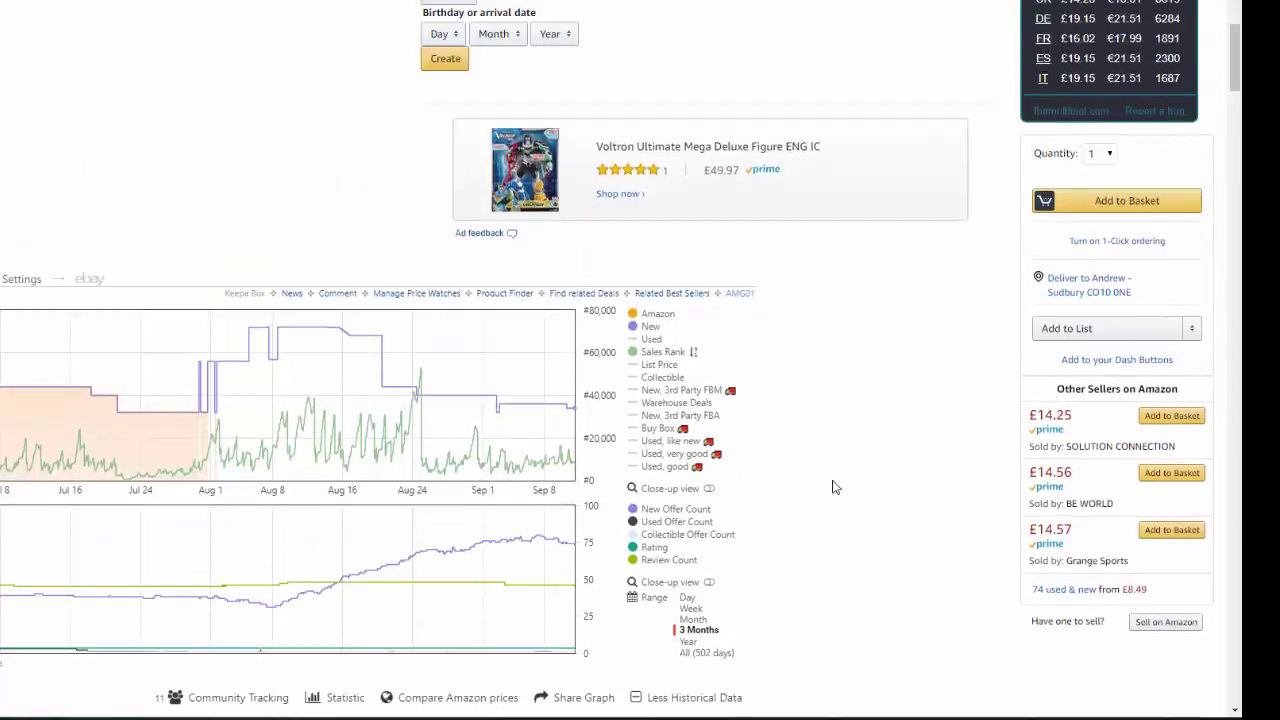
scroll(835, 487, "down", 1)
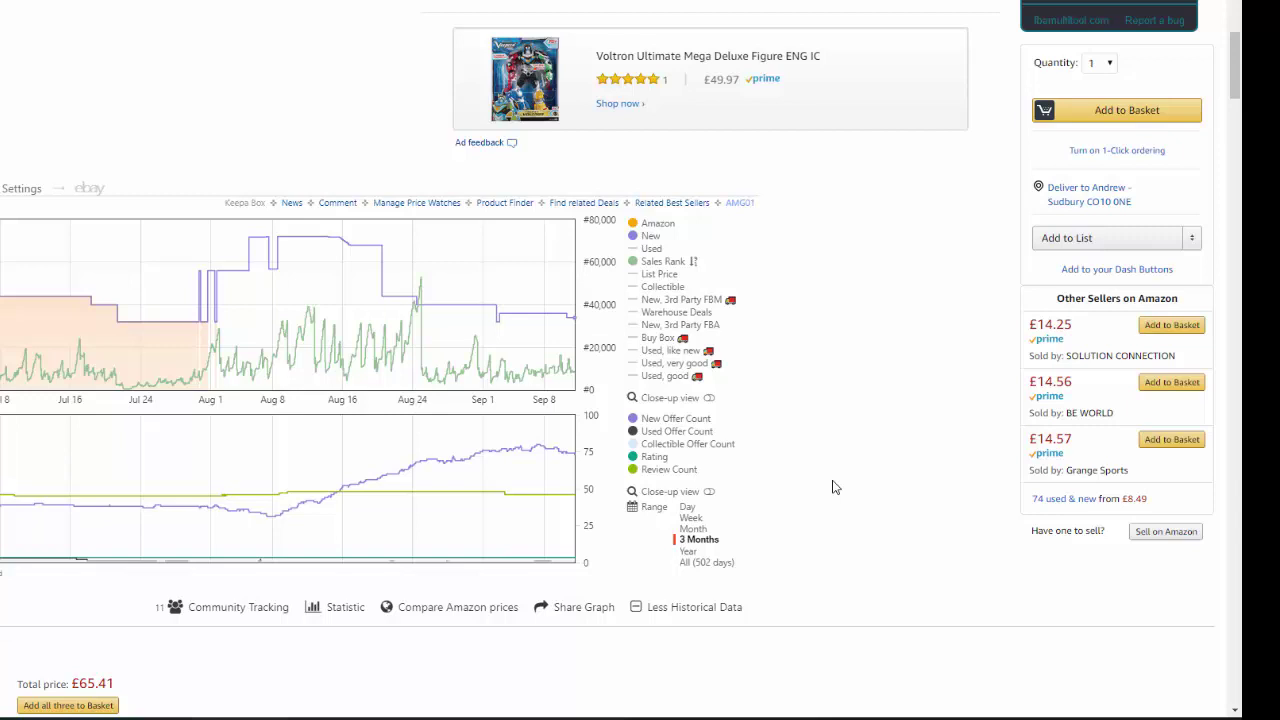
scroll(835, 487, "down", 1)
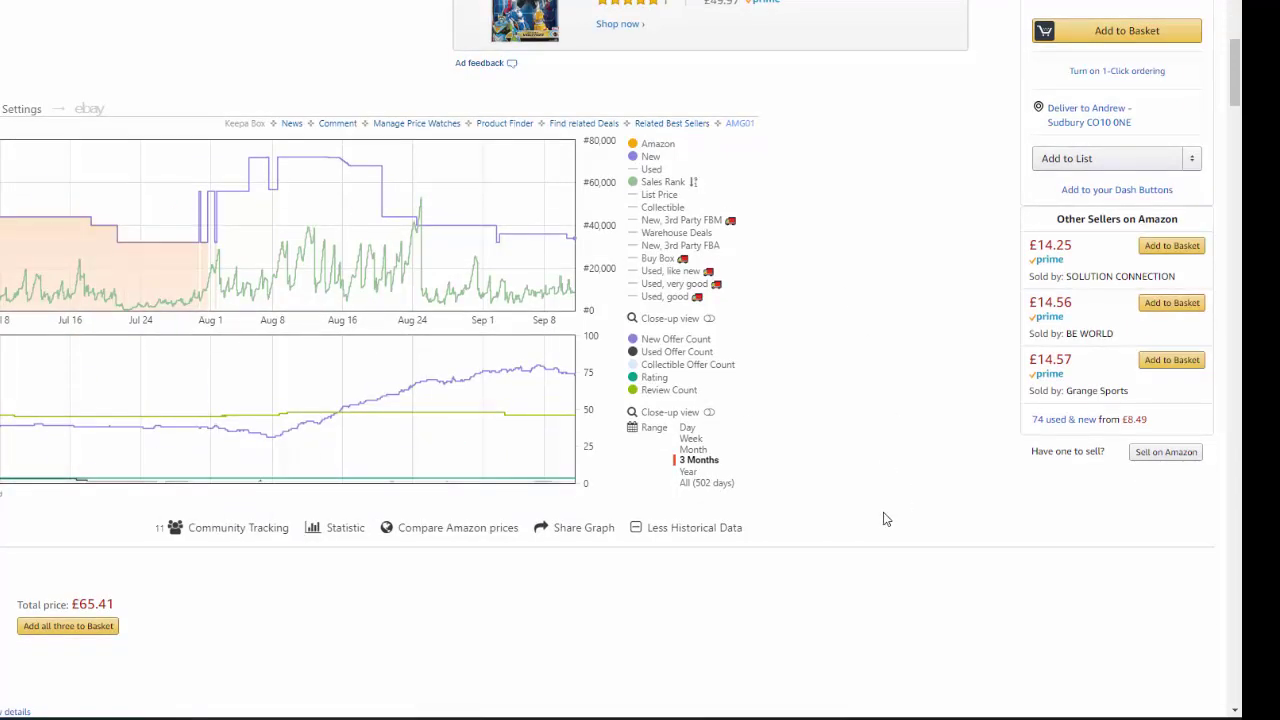
scroll(883, 517, "up", 10)
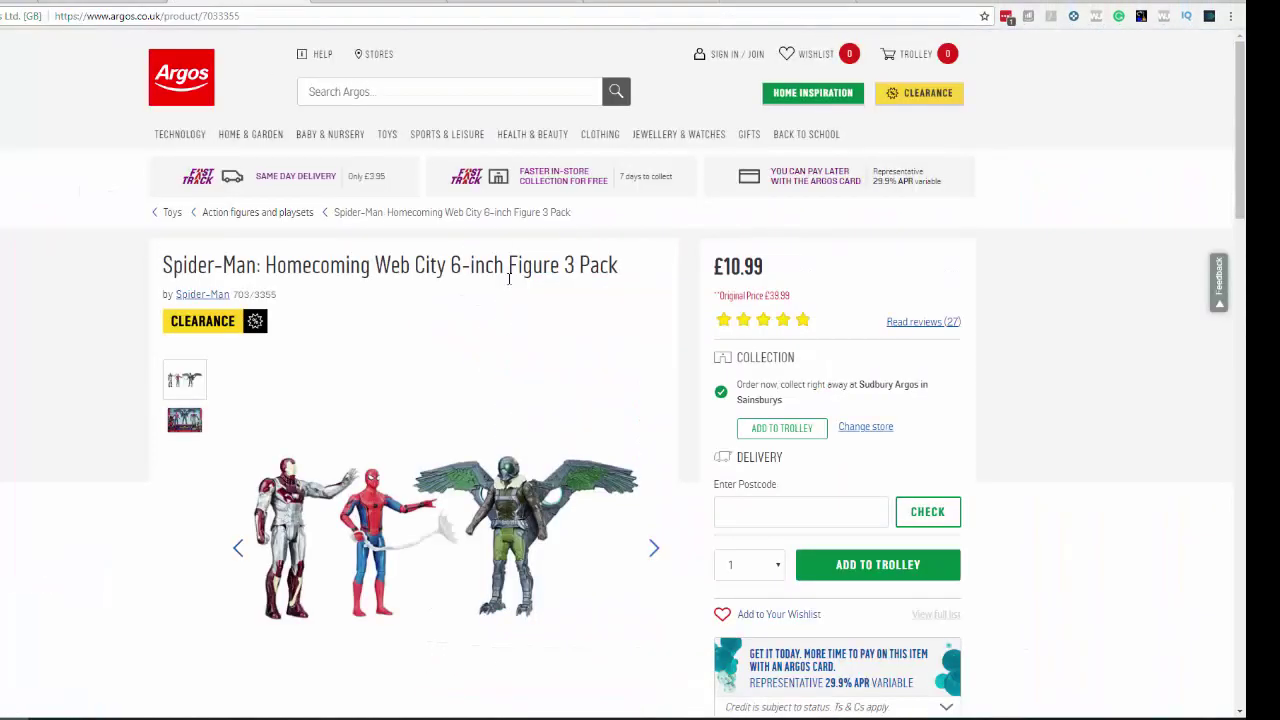
- Select the web address of the Argos Spider-Man product page and return to the Amazon Bumblebee listing
left_click(114, 18)
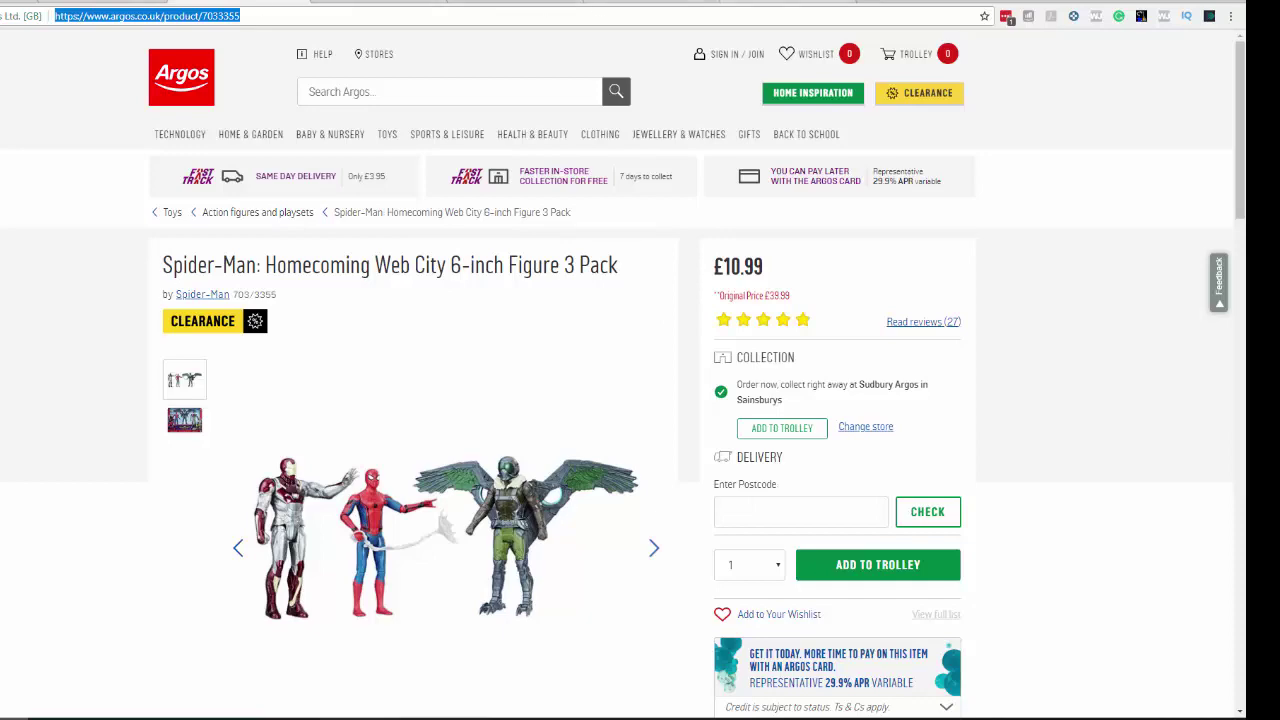
key("ctrl+Tab")
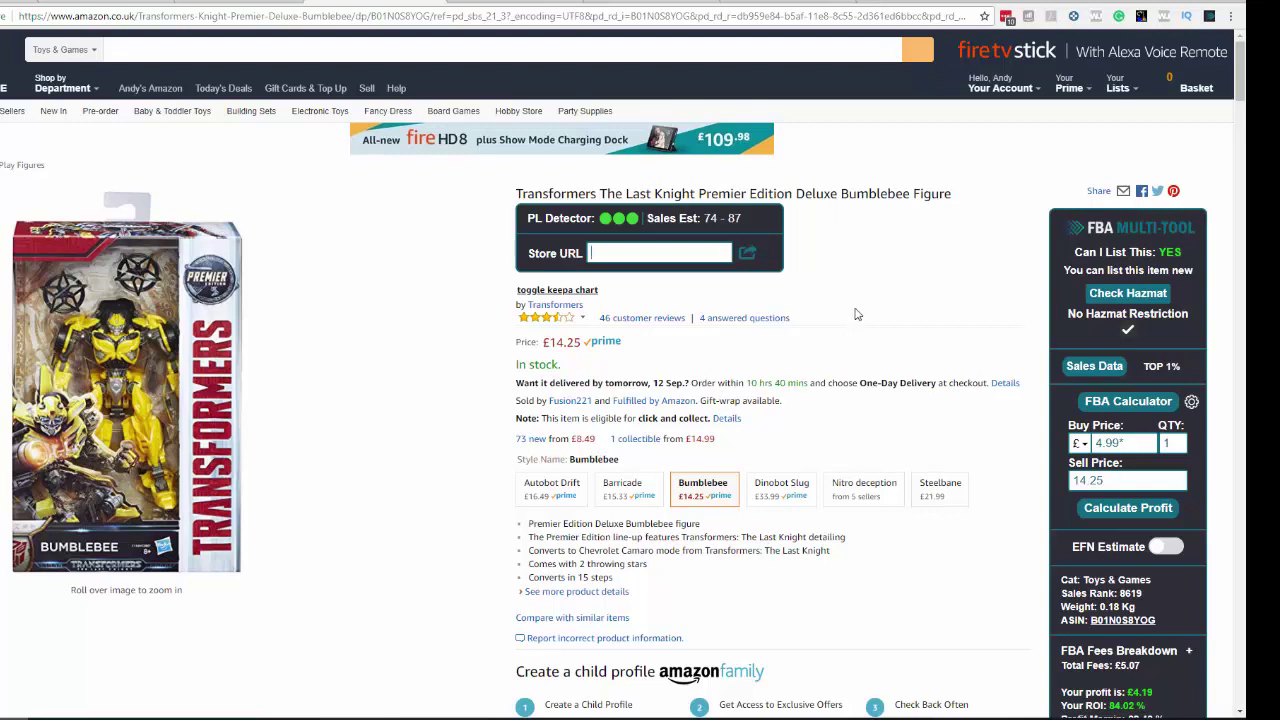
- Open the FBA Multi-Tool options from the calculator and look at the export settings
left_click(1191, 401)
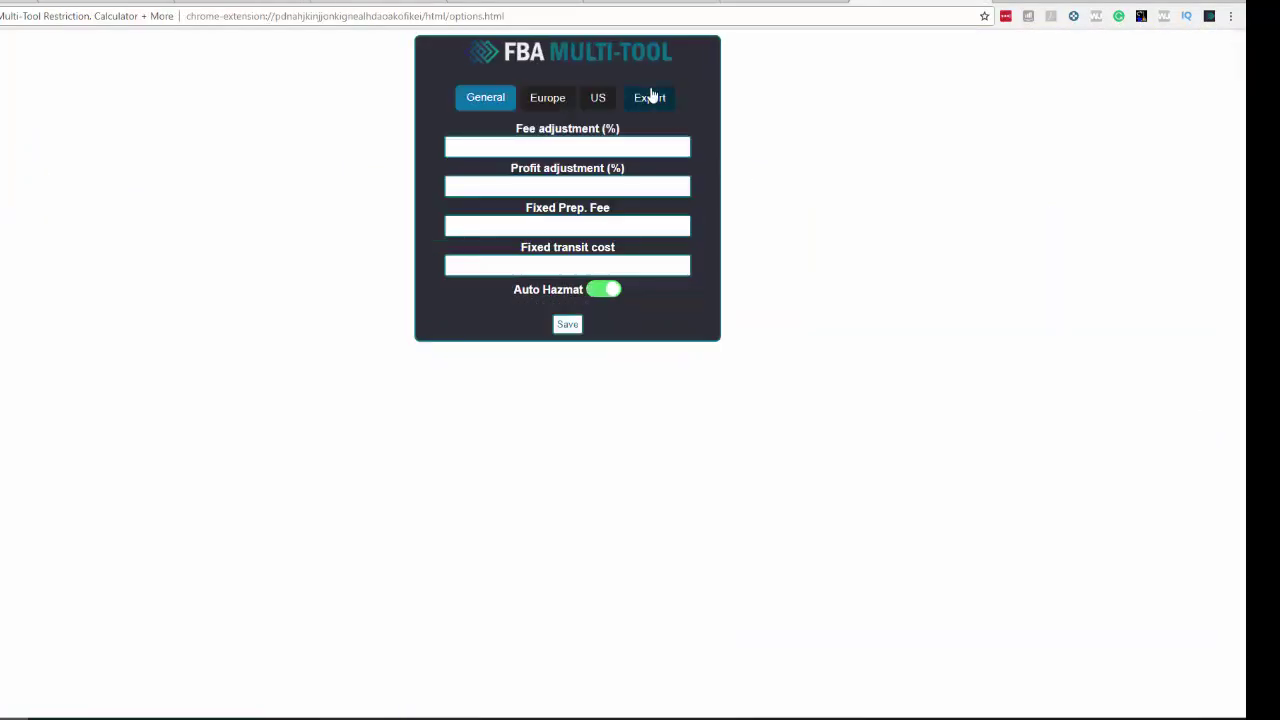
left_click(649, 97)
left_click(540, 145)
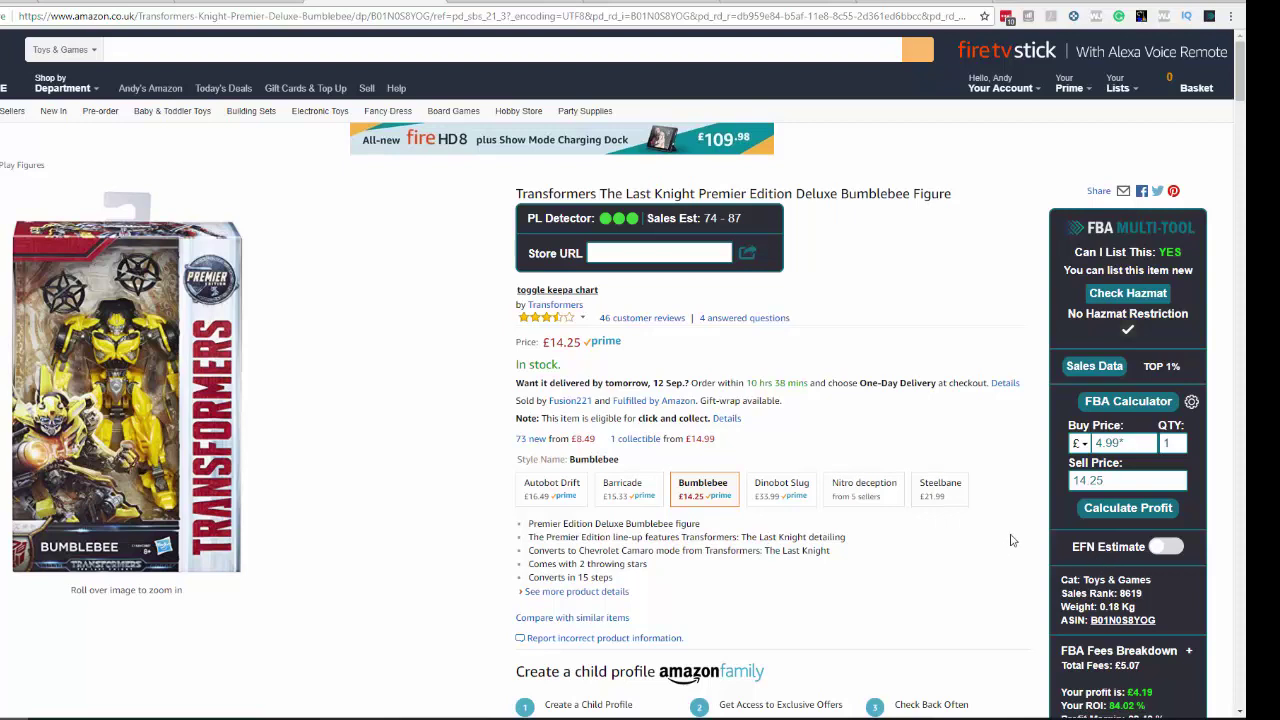
- Return to the Argos Spider-Man product page and search Amazon UK for its full title, Spider-Man: Homecoming Web City 6-inch Figure 3 Pack
key("ctrl+Tab")
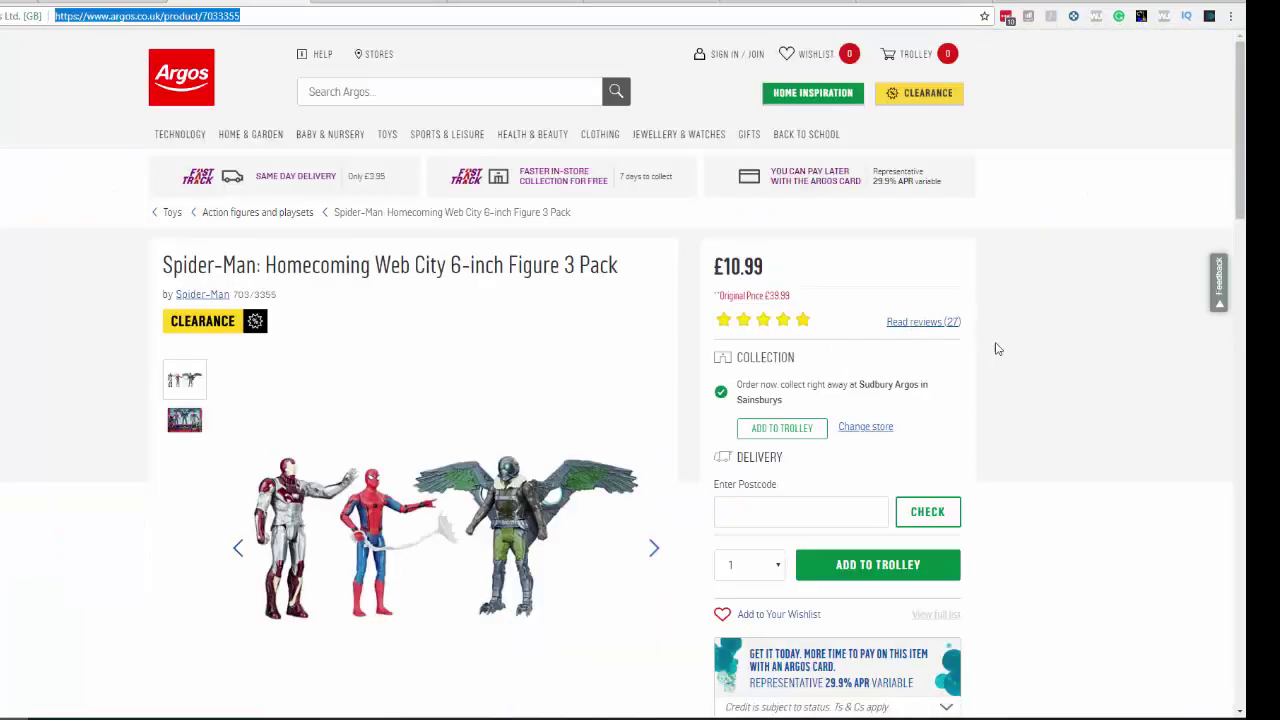
left_click(1099, 503)
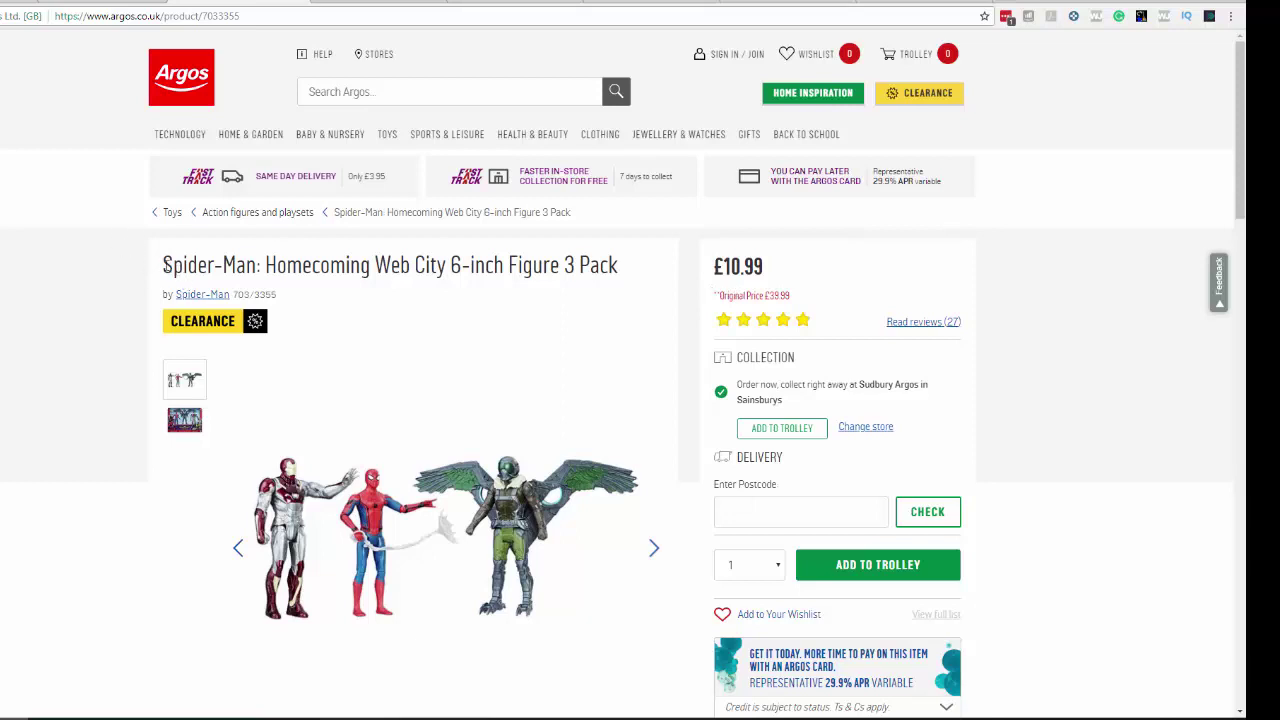
left_click_drag(165, 265, 620, 267)
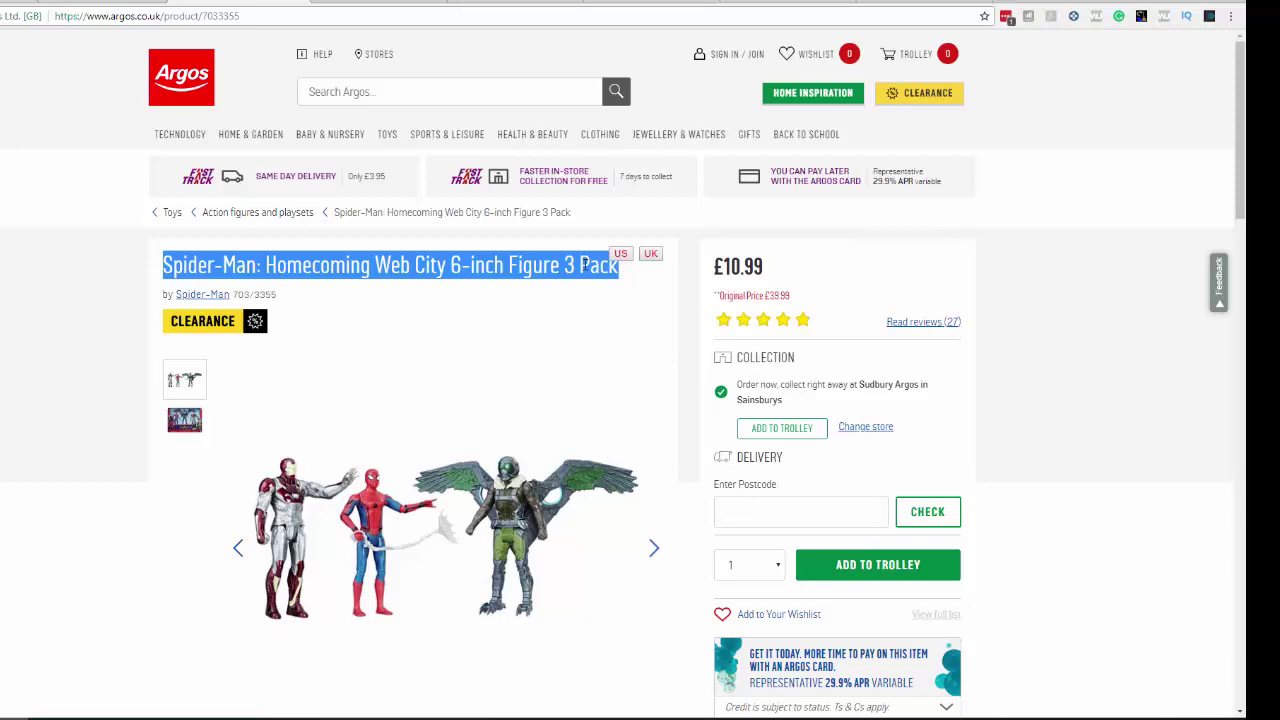
left_click(175, 266)
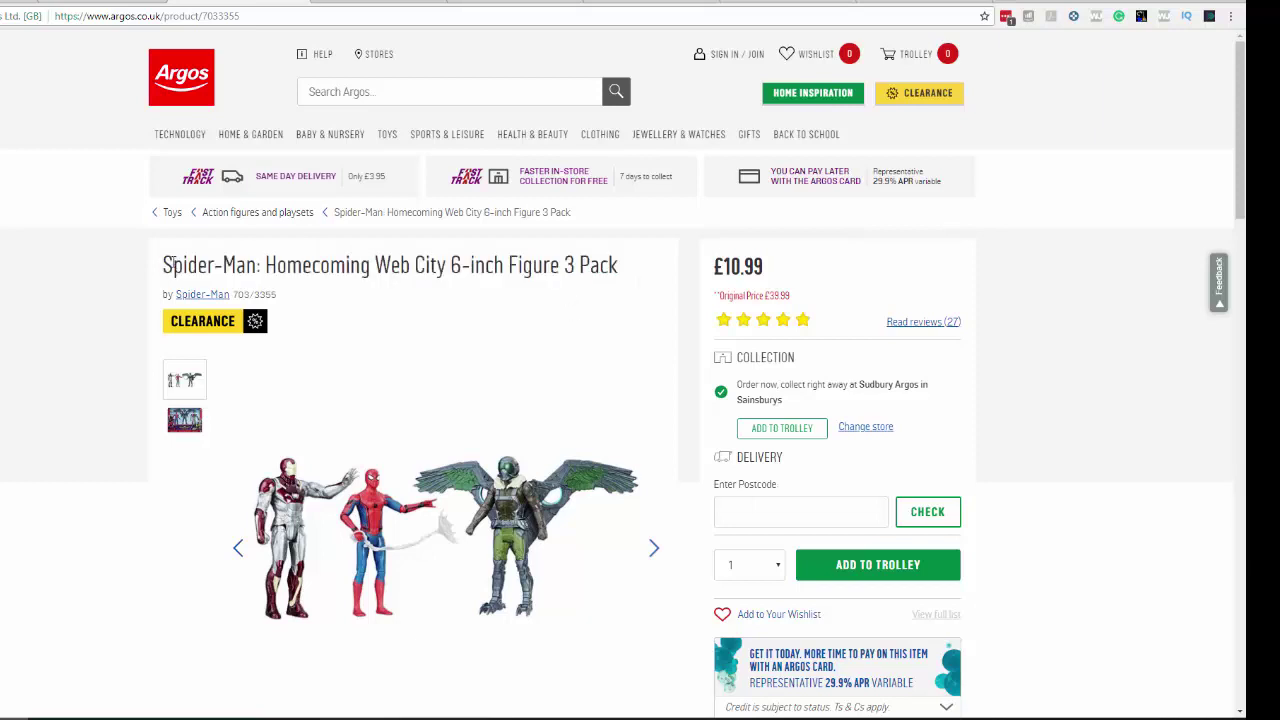
left_click_drag(164, 260, 618, 265)
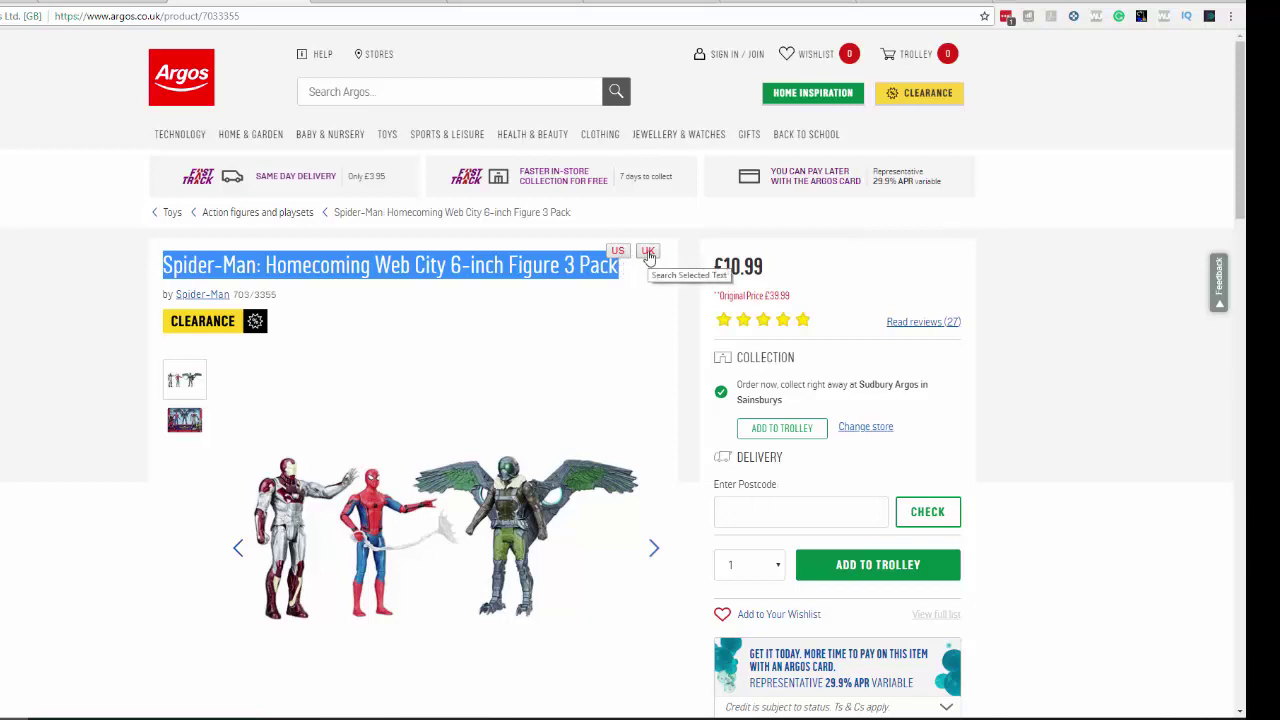
left_click(648, 252)
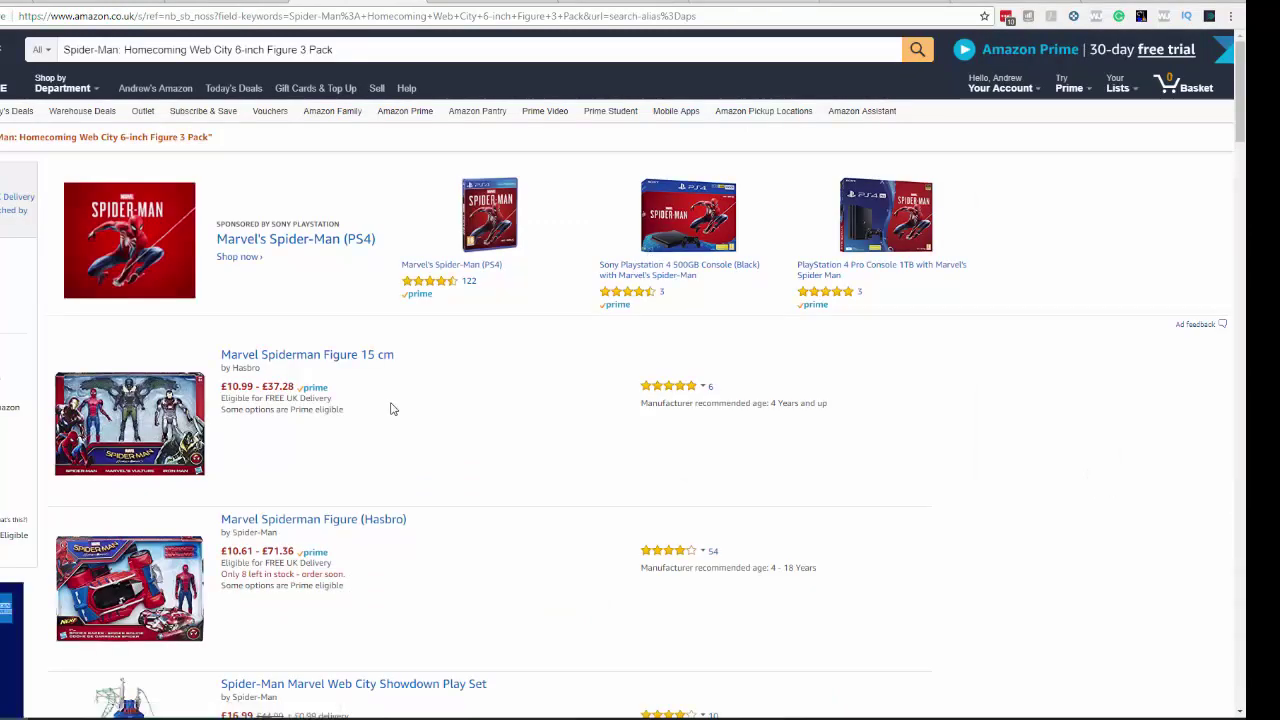
- Open the Hasbro Marvel Spiderman Figure 15 cm listing and examine its title, FBA Multi-Tool data and Keepa history
left_click(350, 358)
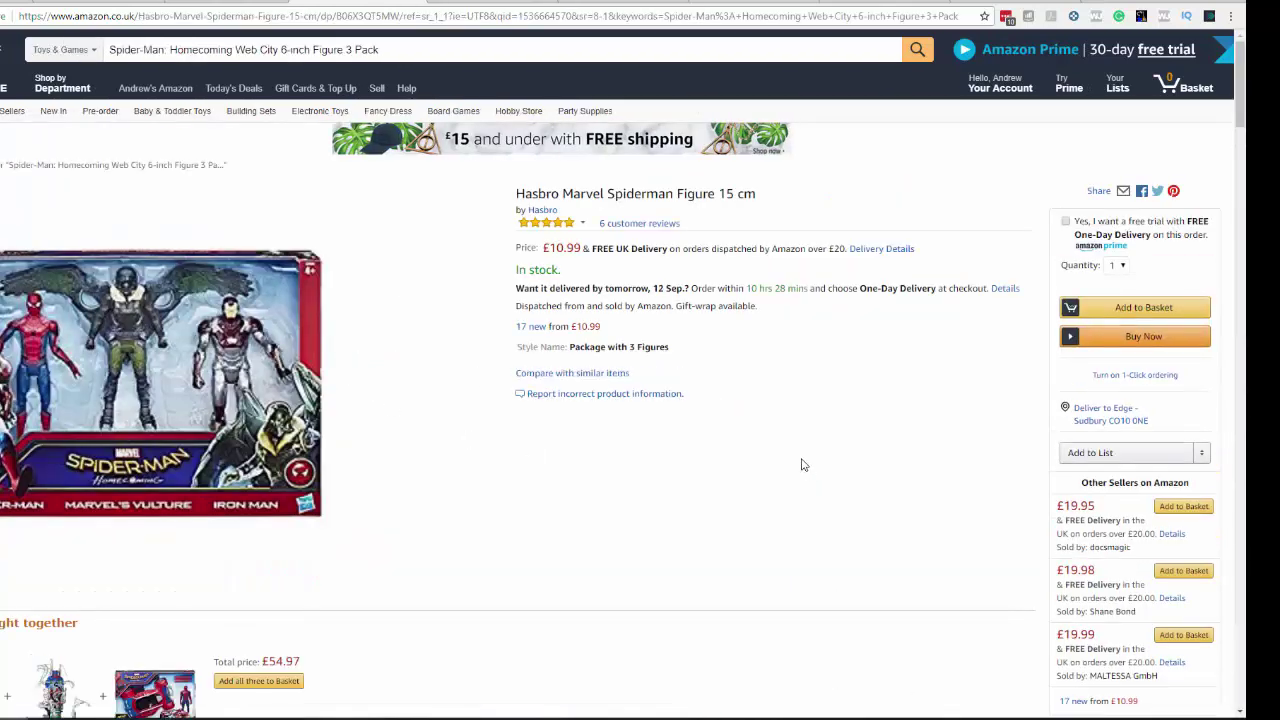
left_click_drag(517, 192, 755, 186)
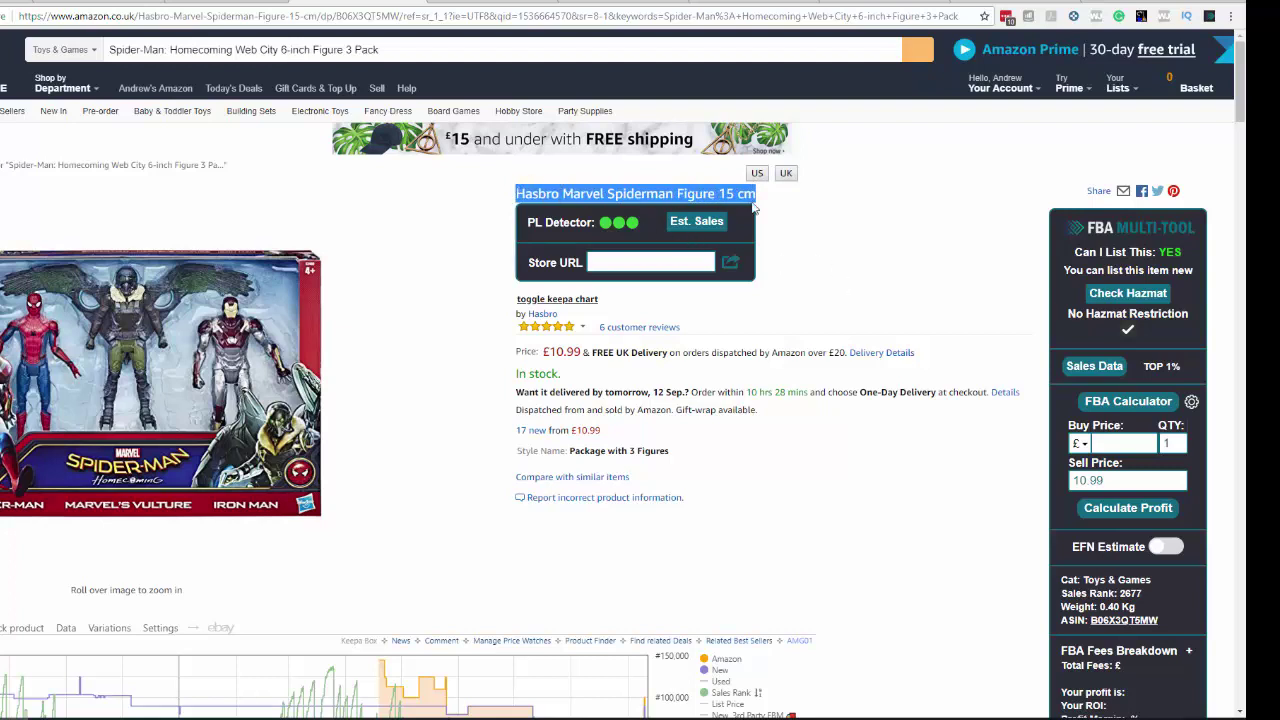
left_click(784, 263)
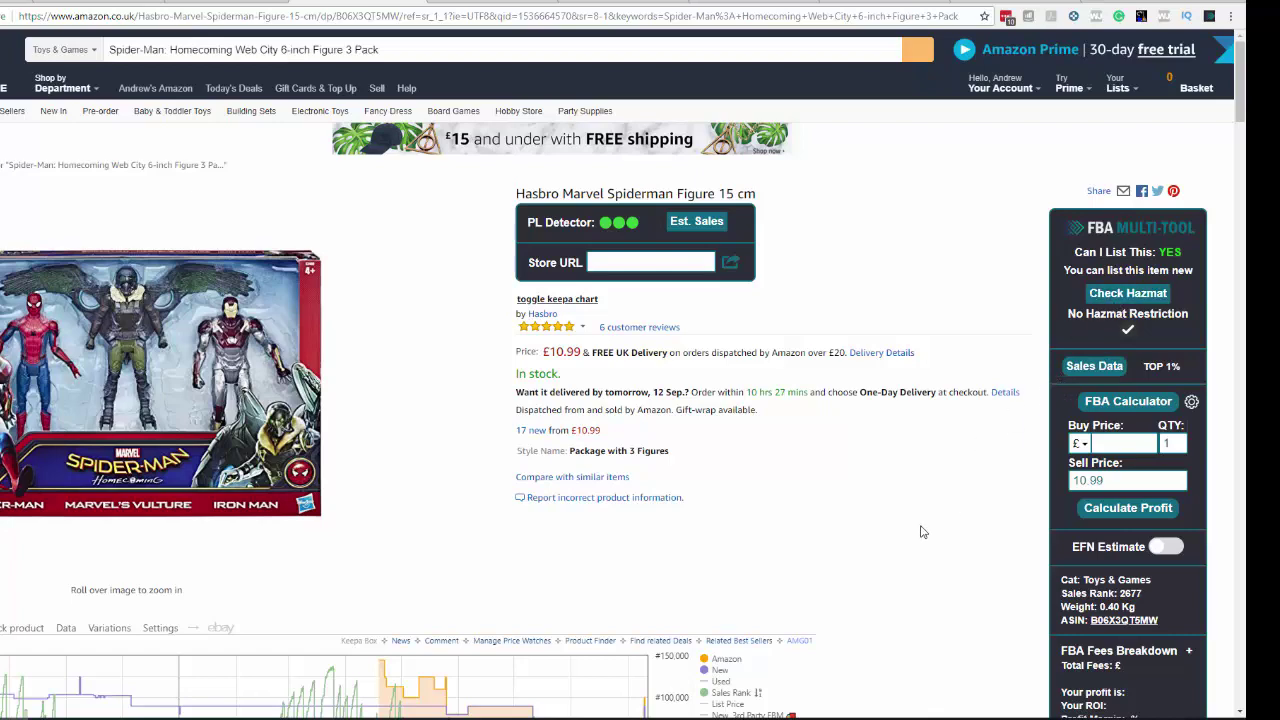
scroll(921, 532, "down", 2)
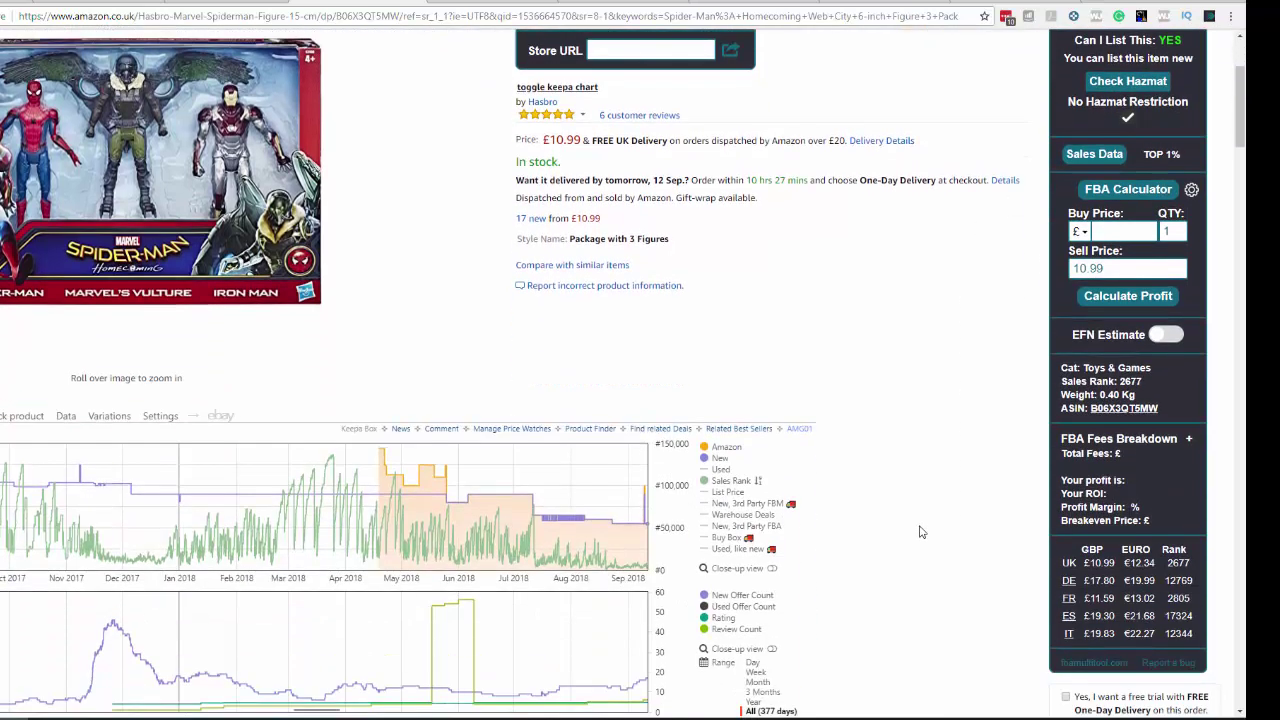
scroll(921, 532, "up", 2)
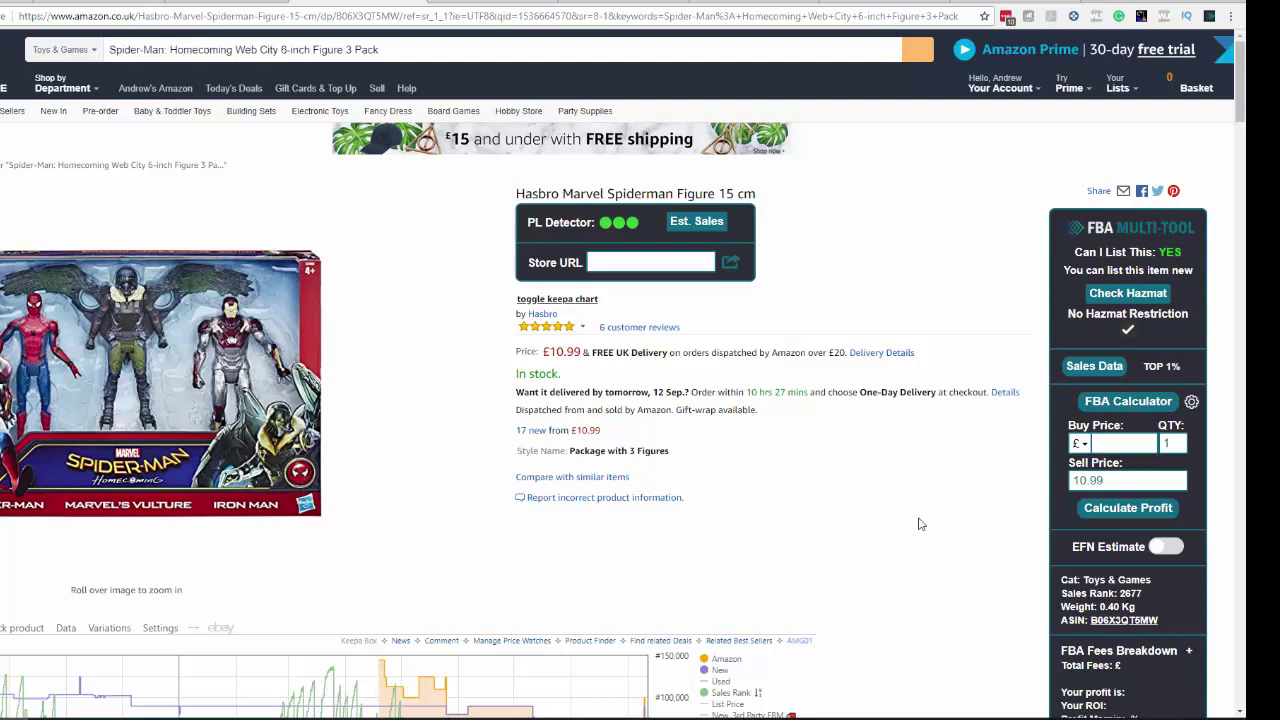
- Switch to the FBA Multi-Tool pricing page to review the subscription plans
key("ctrl+Tab")
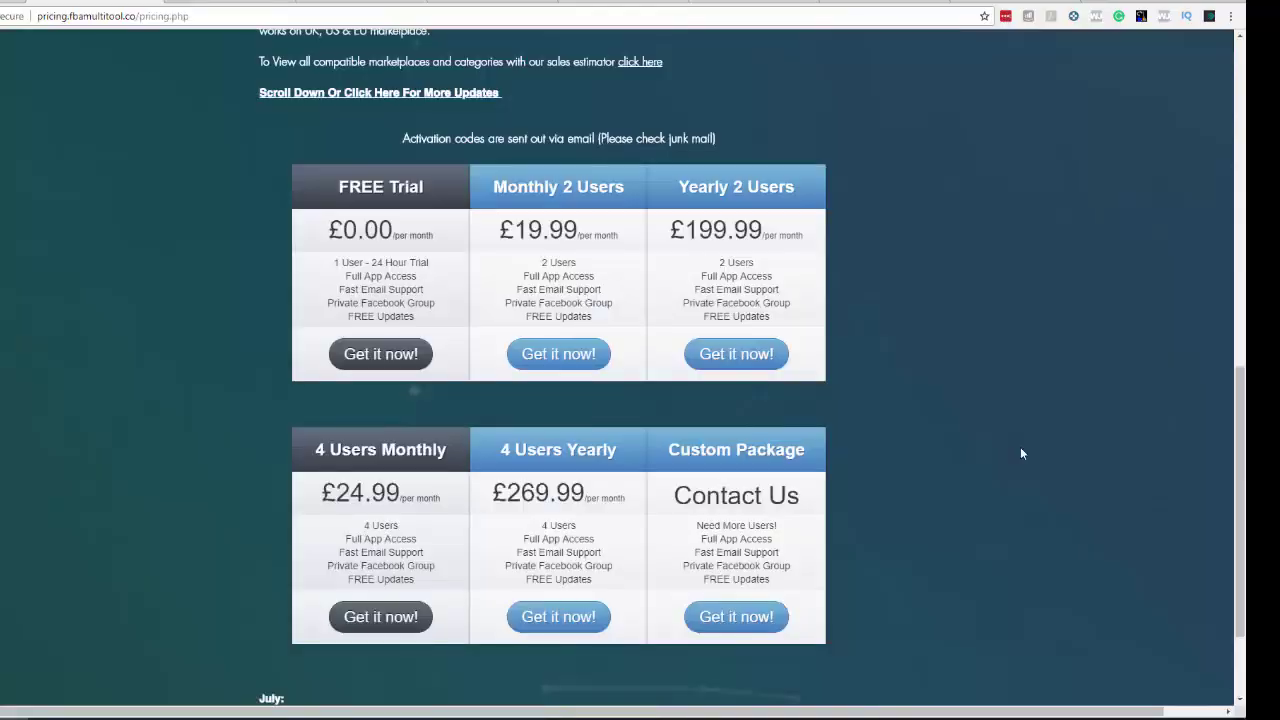